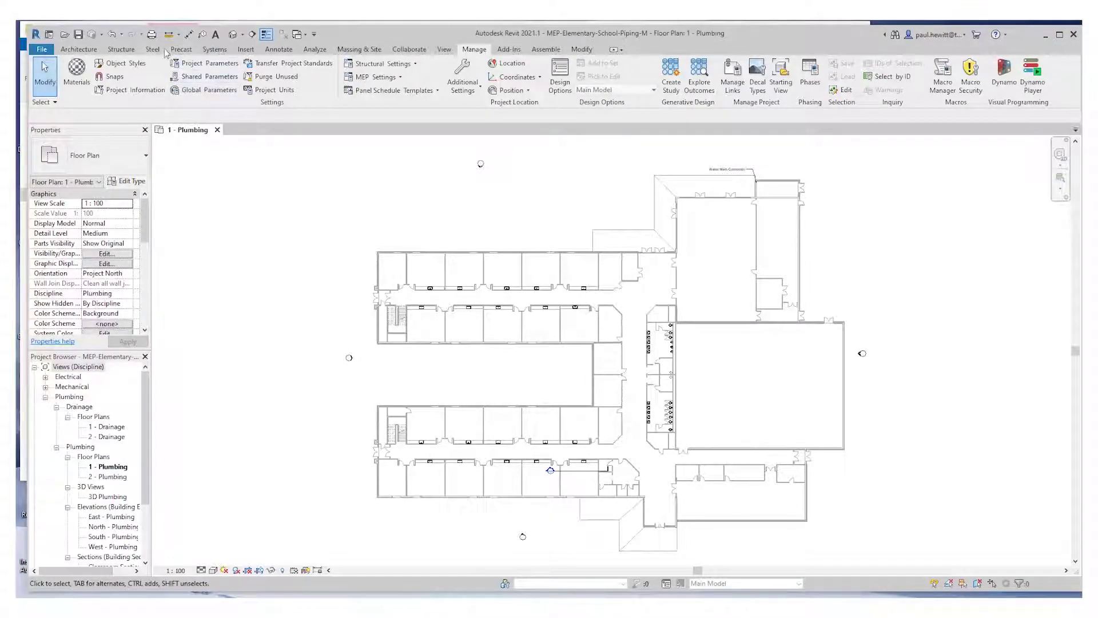
In Mechanical Settings, limit pipe fitting angles to specific values, unchecking 22.50° and 11.25°
left_click(214, 49)
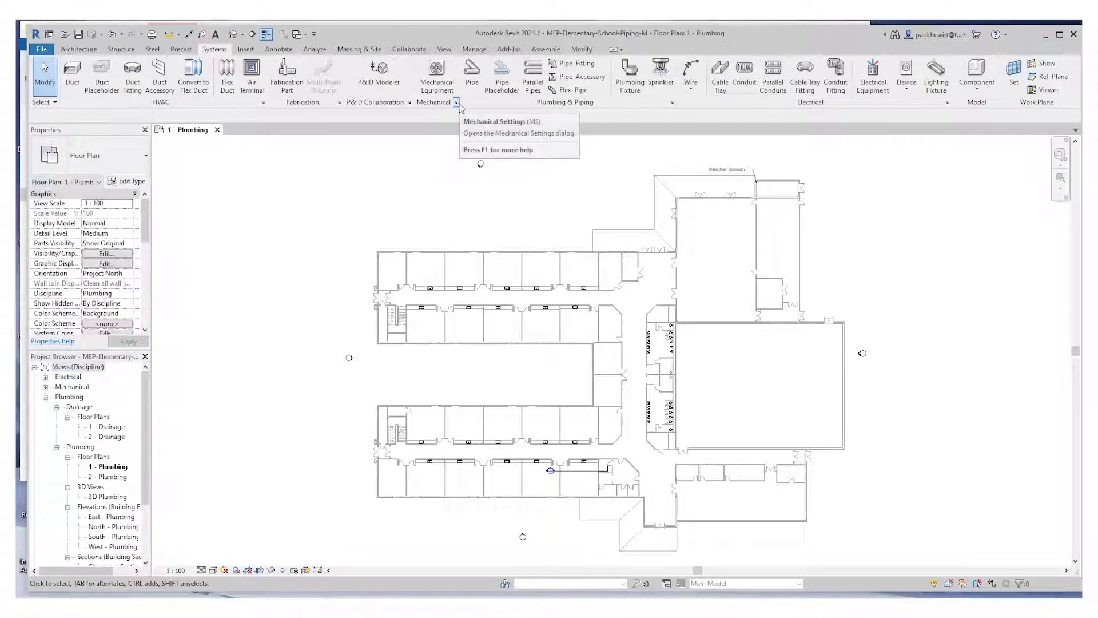
left_click(474, 50)
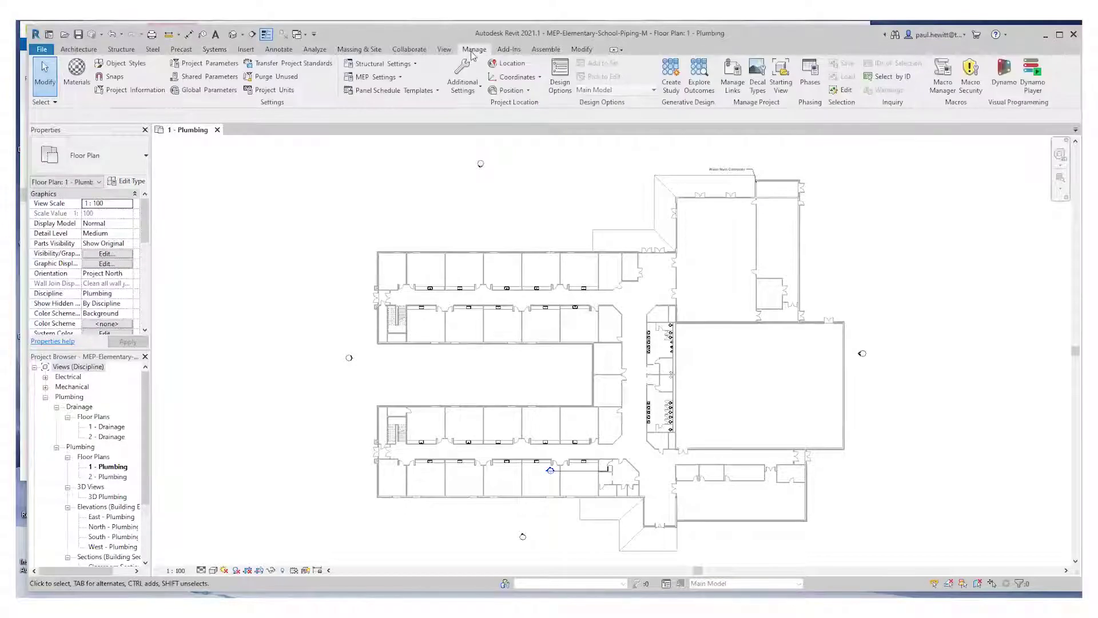
left_click(399, 77)
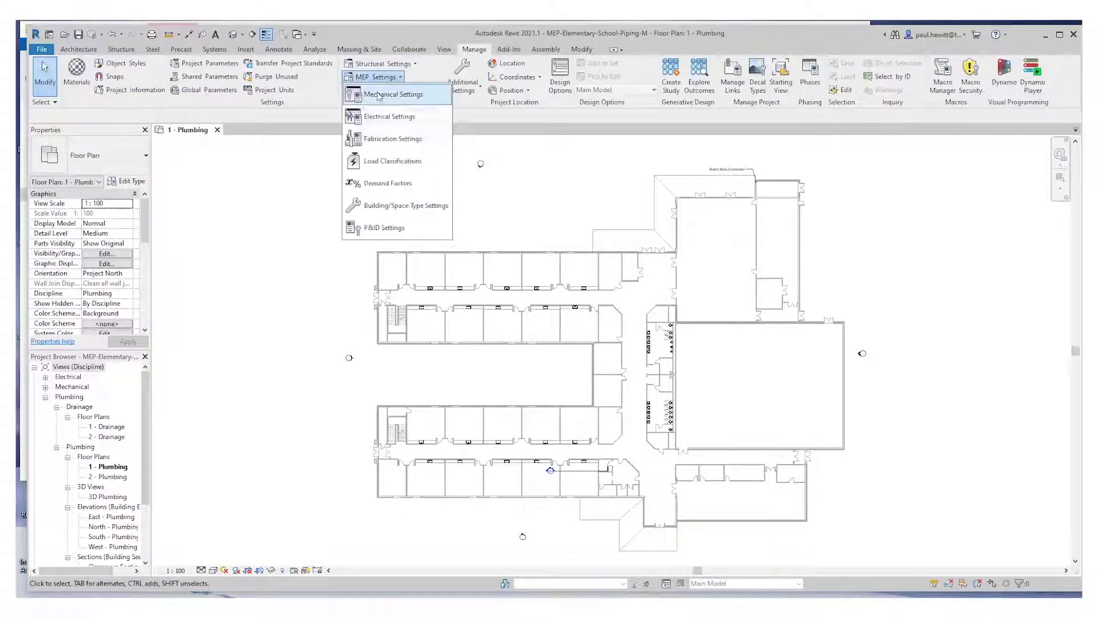
left_click(417, 95)
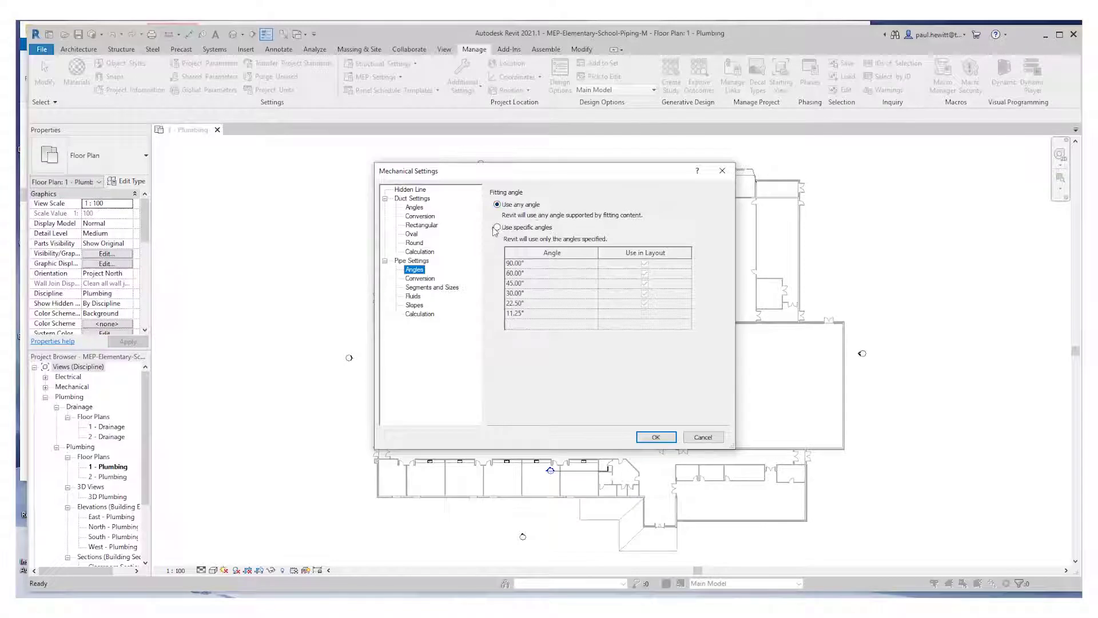
left_click(497, 228)
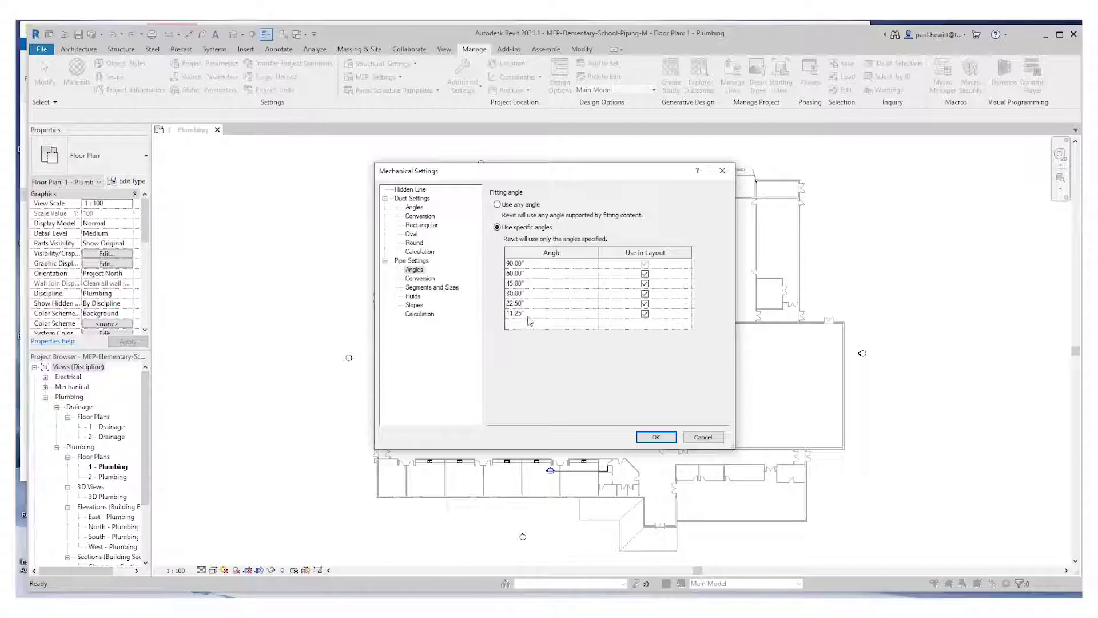
left_click(645, 314)
left_click(645, 303)
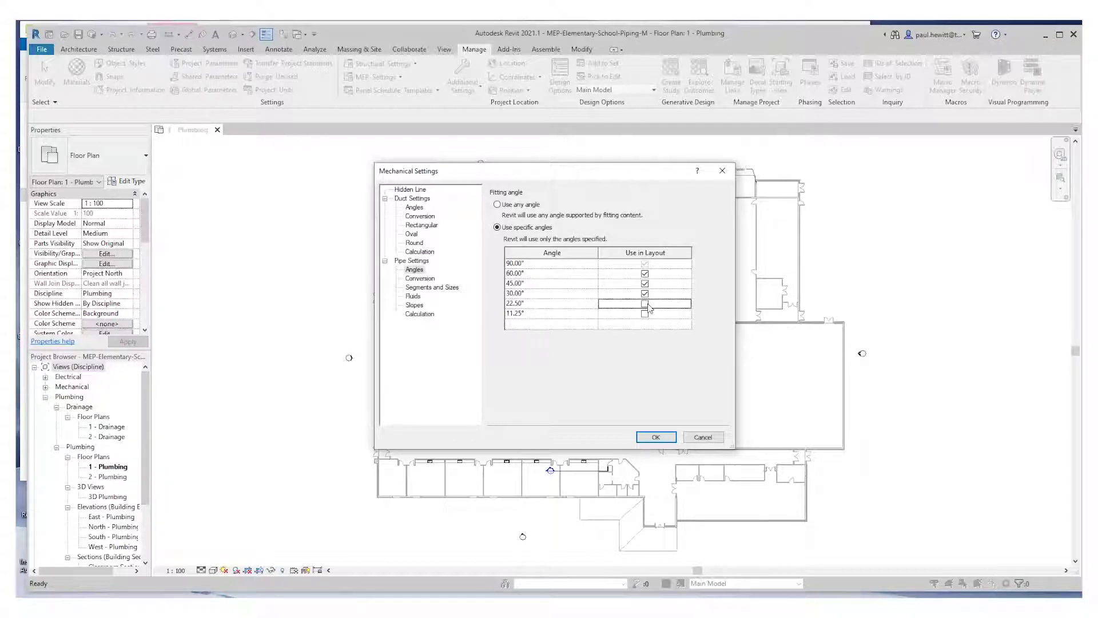
left_click(655, 437)
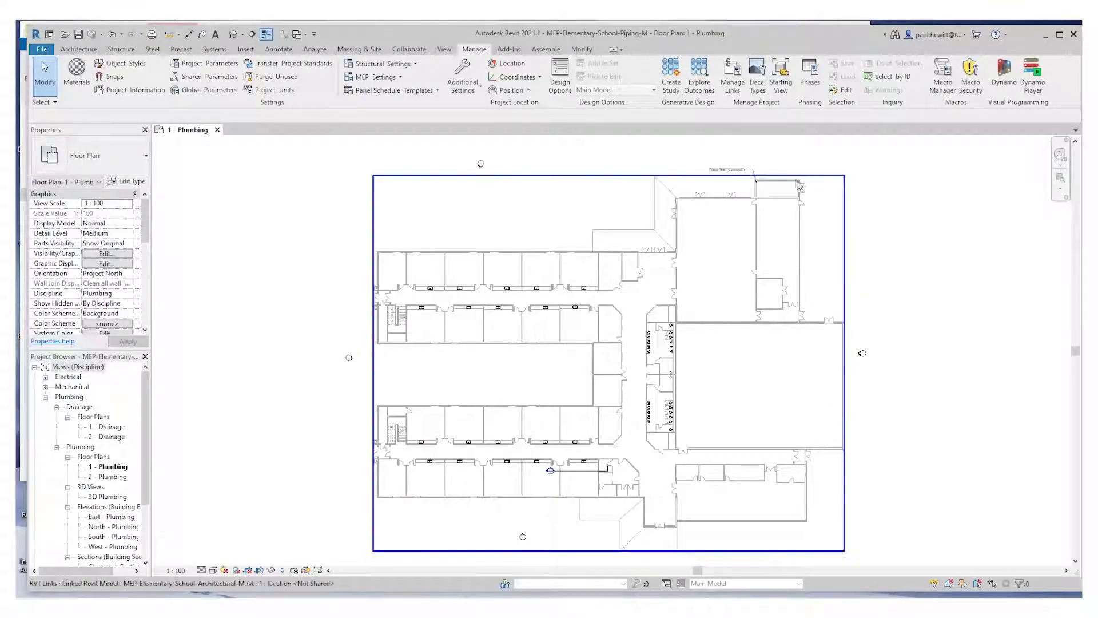
Zoom and pan the plan until the Water Main Connector at the top right fills the view
scroll(761, 193, "up", 4)
scroll(757, 180, "up", 2)
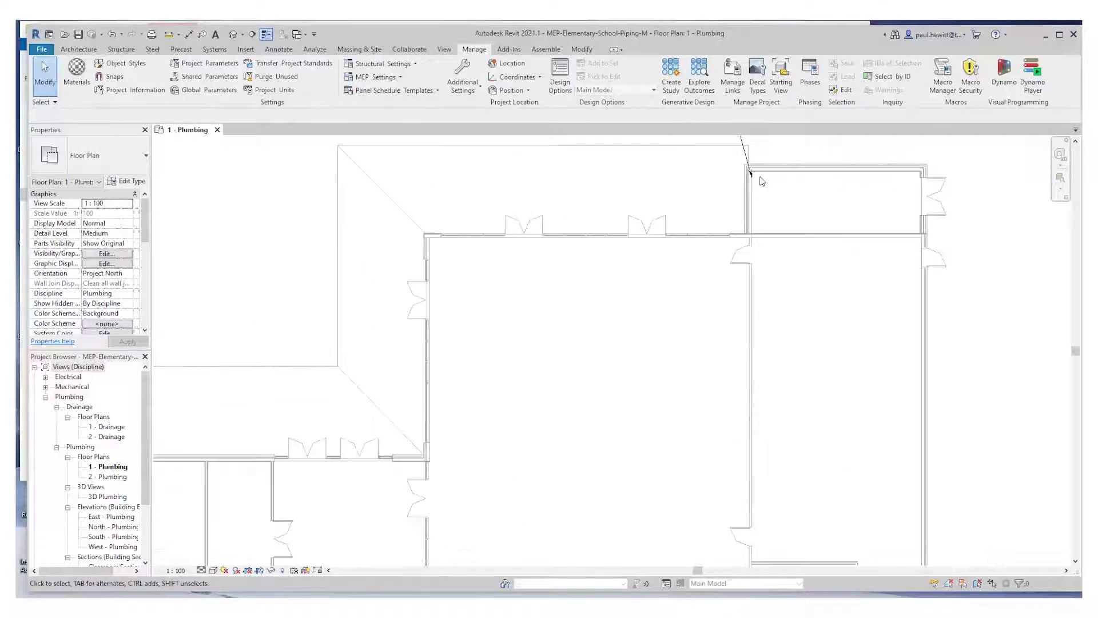
middle_click_drag(761, 177, 829, 353)
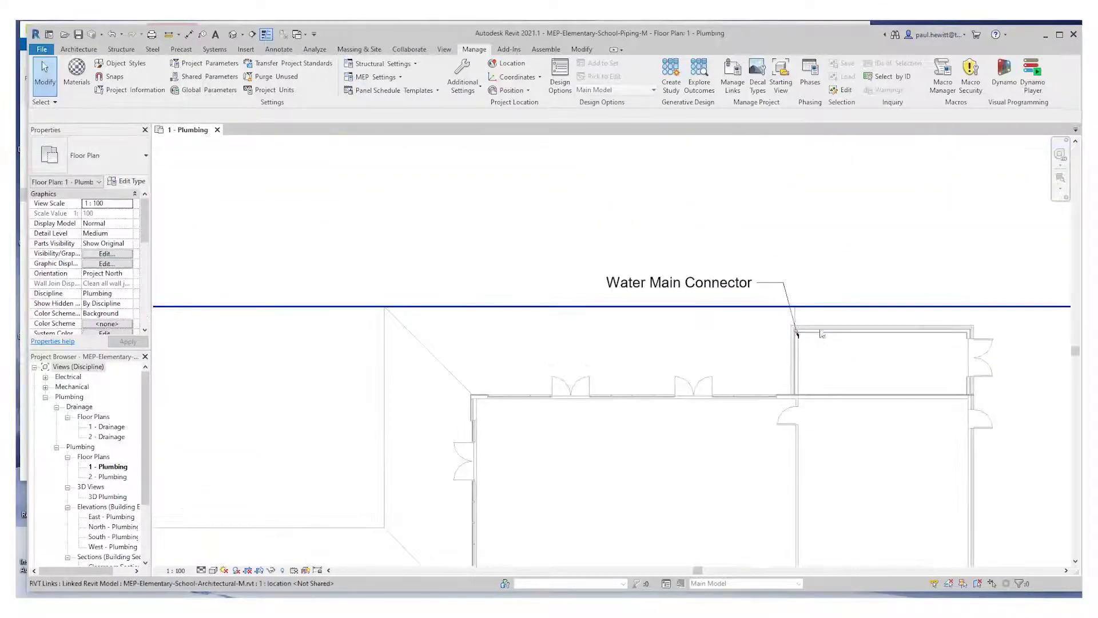
scroll(824, 323, "up", 2)
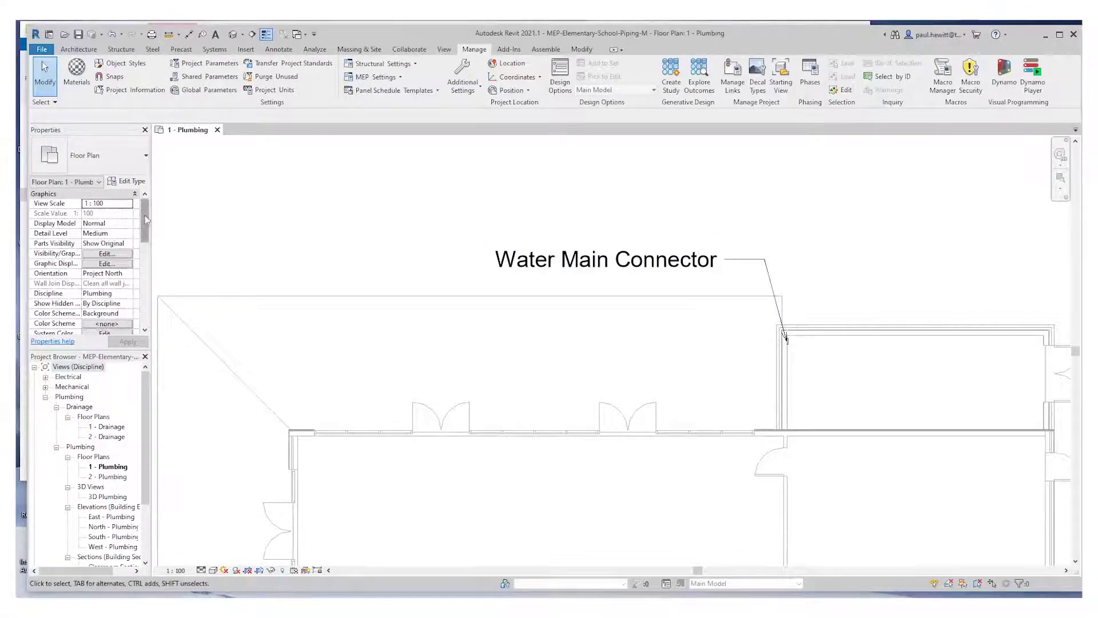
left_click_drag(145, 216, 146, 282)
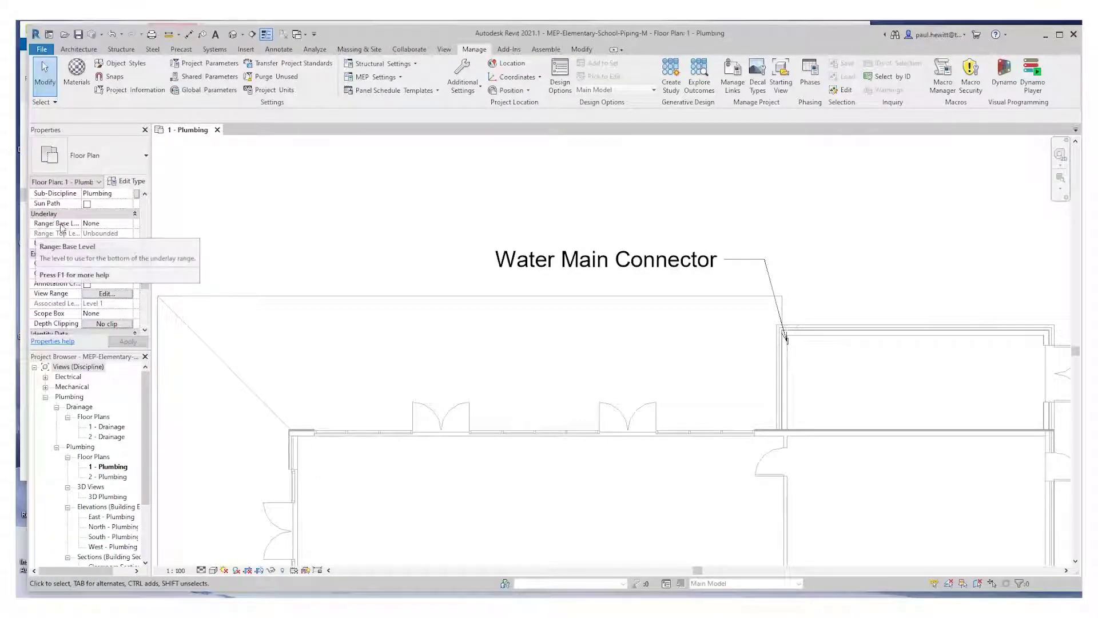
Set the view's Underlay base level to Level 2 and apply it
left_click(127, 226)
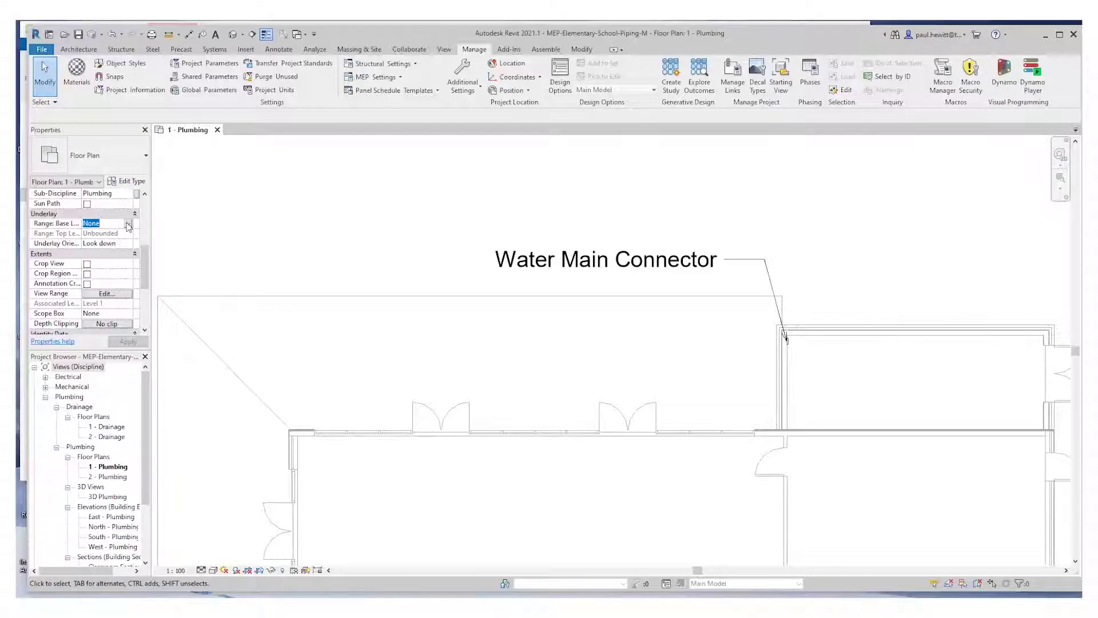
left_click(128, 225)
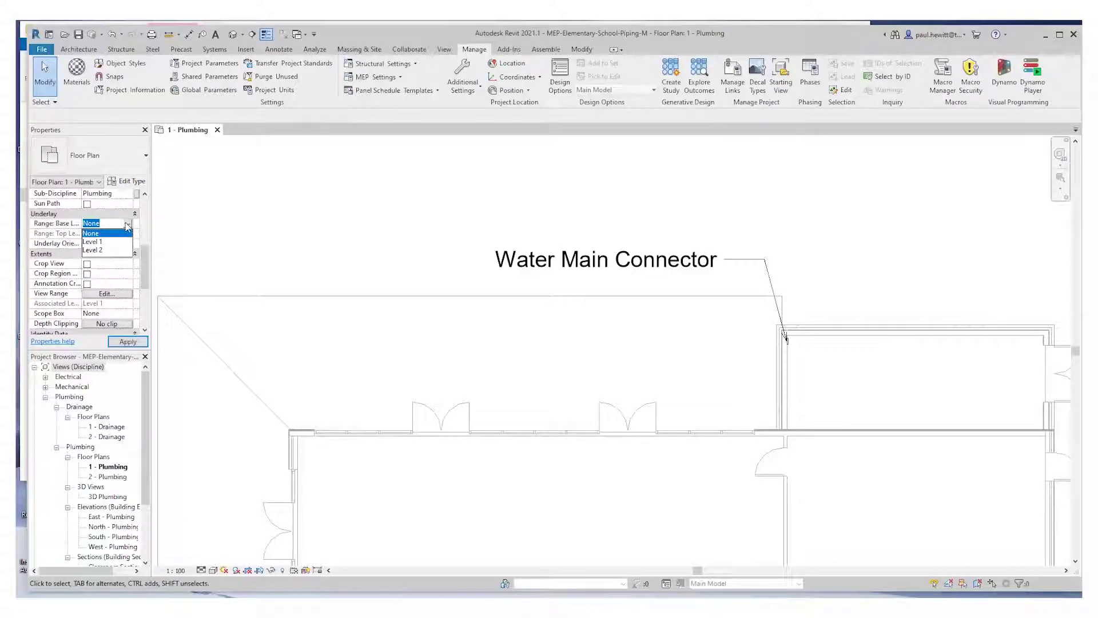
left_click(101, 250)
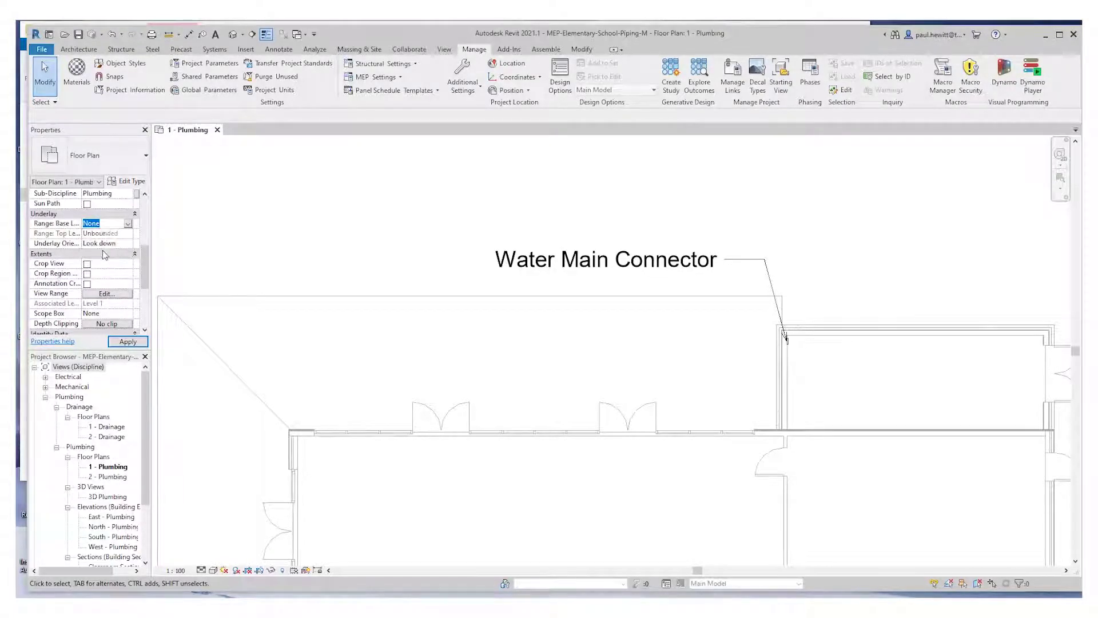
left_click(127, 341)
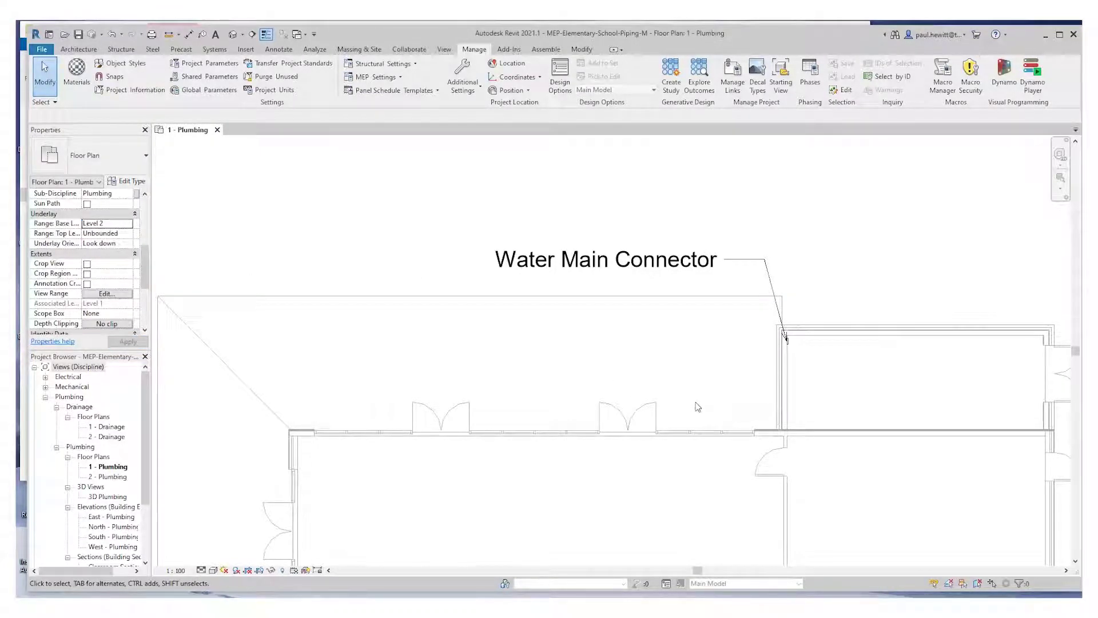
Start a 200 mm Copper pipe from the Water Main Connector using Draw Pipe
right_click(788, 342)
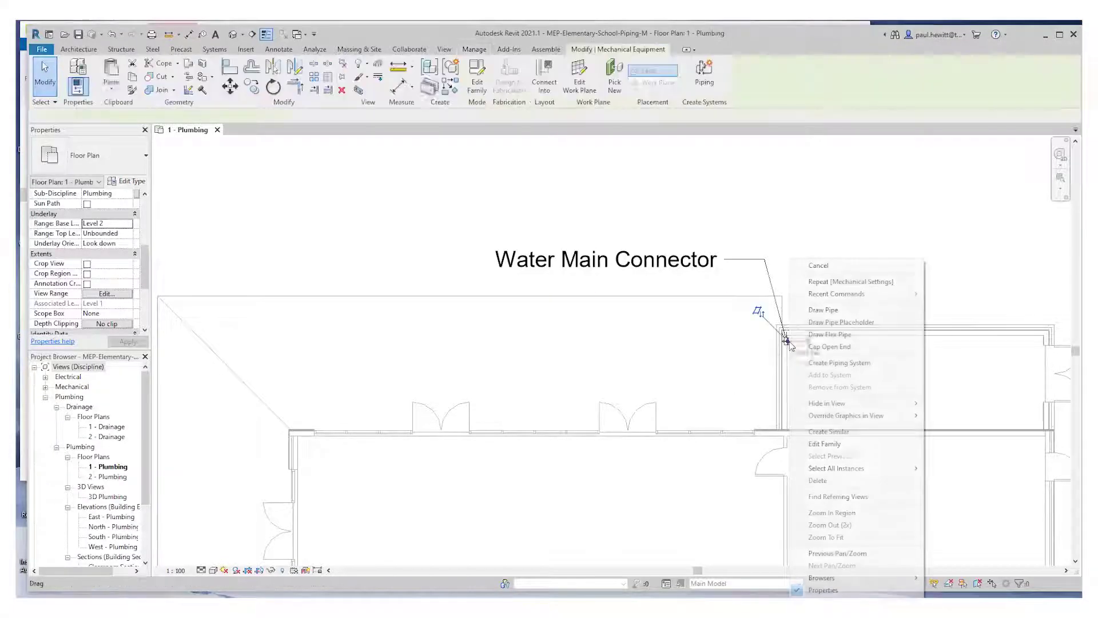
left_click(824, 310)
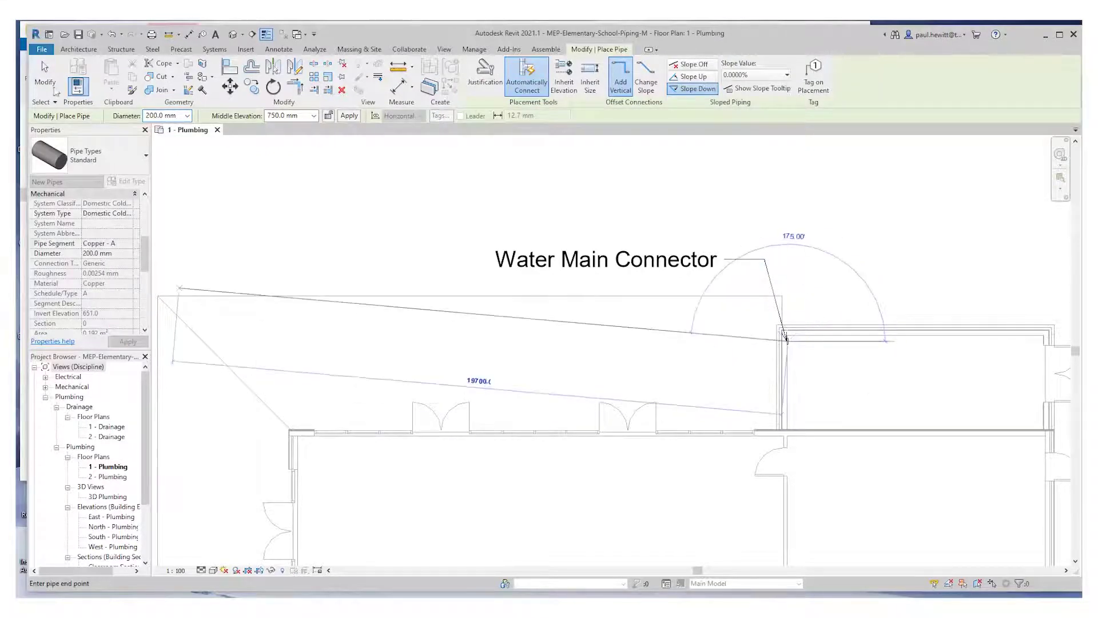
left_click(96, 159)
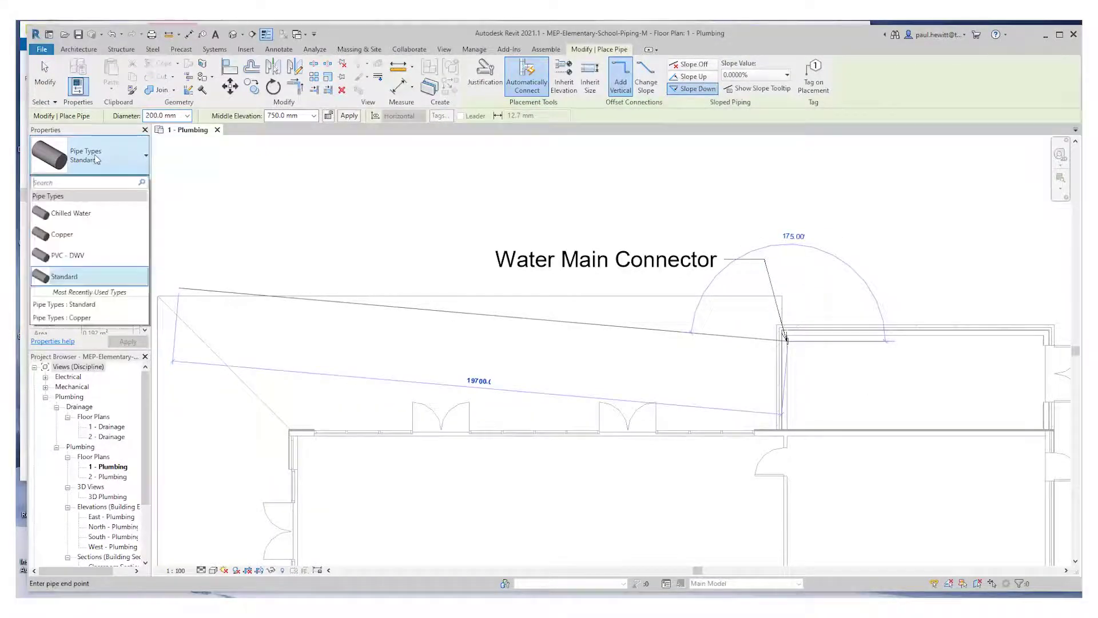
left_click(78, 236)
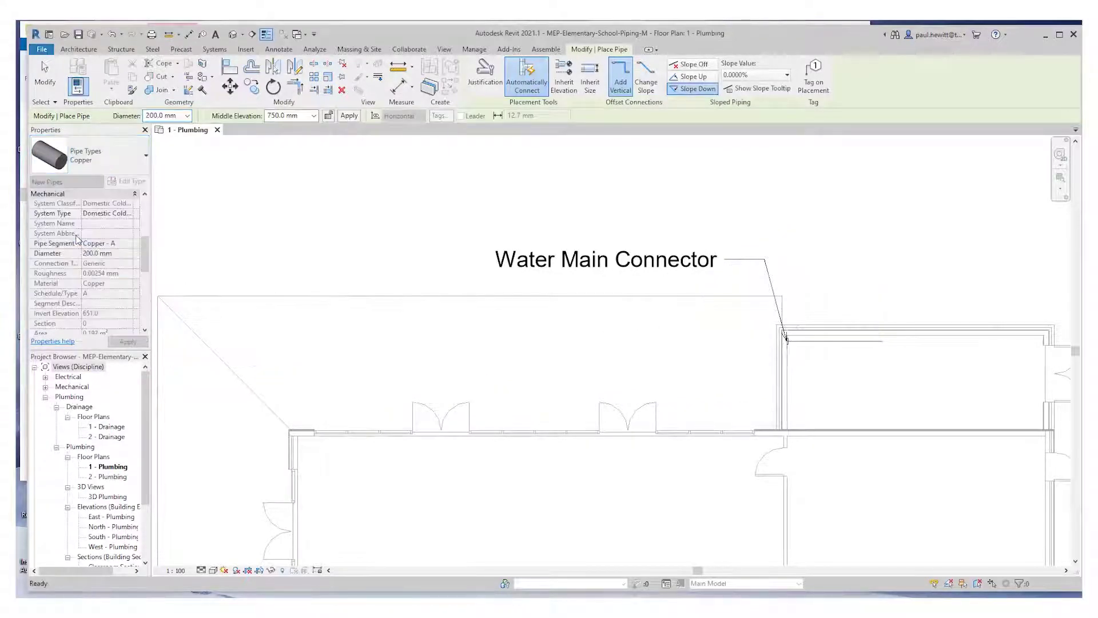
left_click(804, 341)
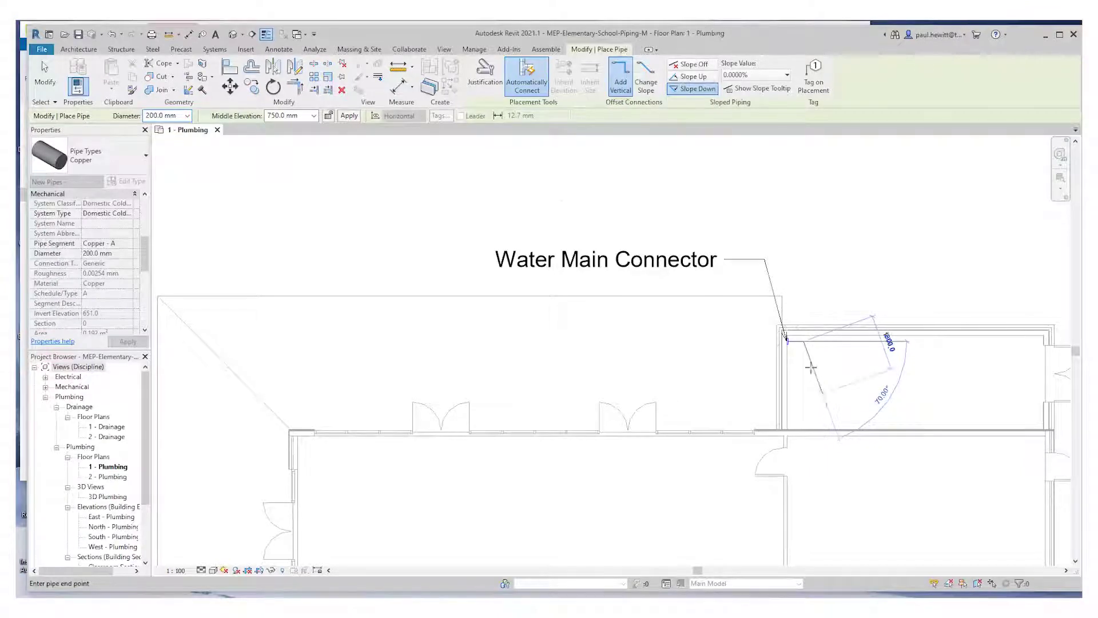
Set the pipe's middle elevation to 3650 mm
left_click(290, 117)
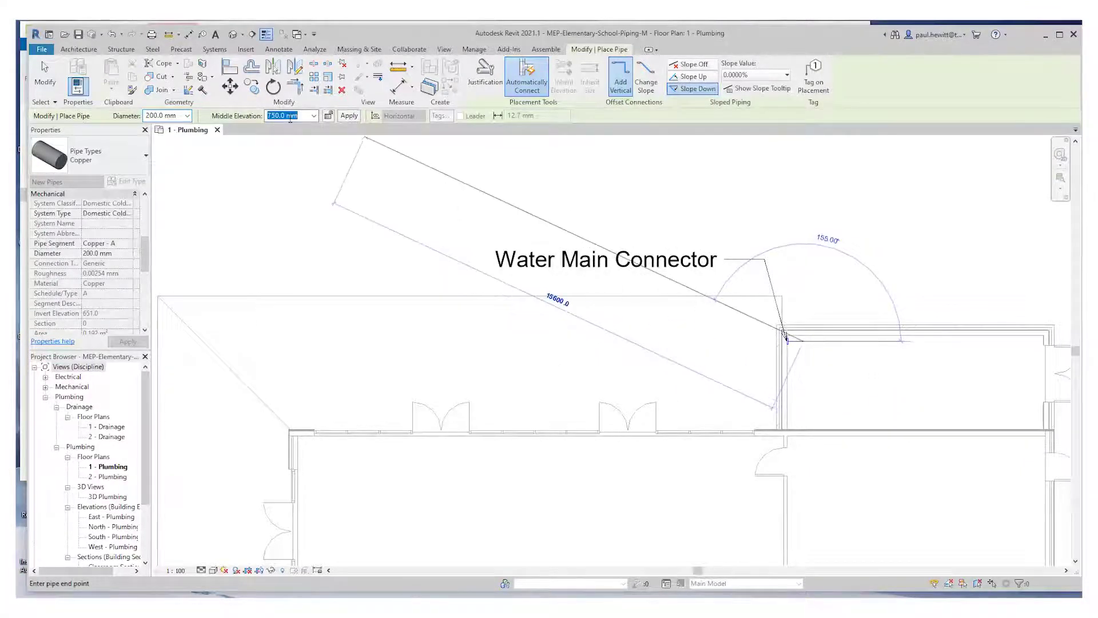
type("365")
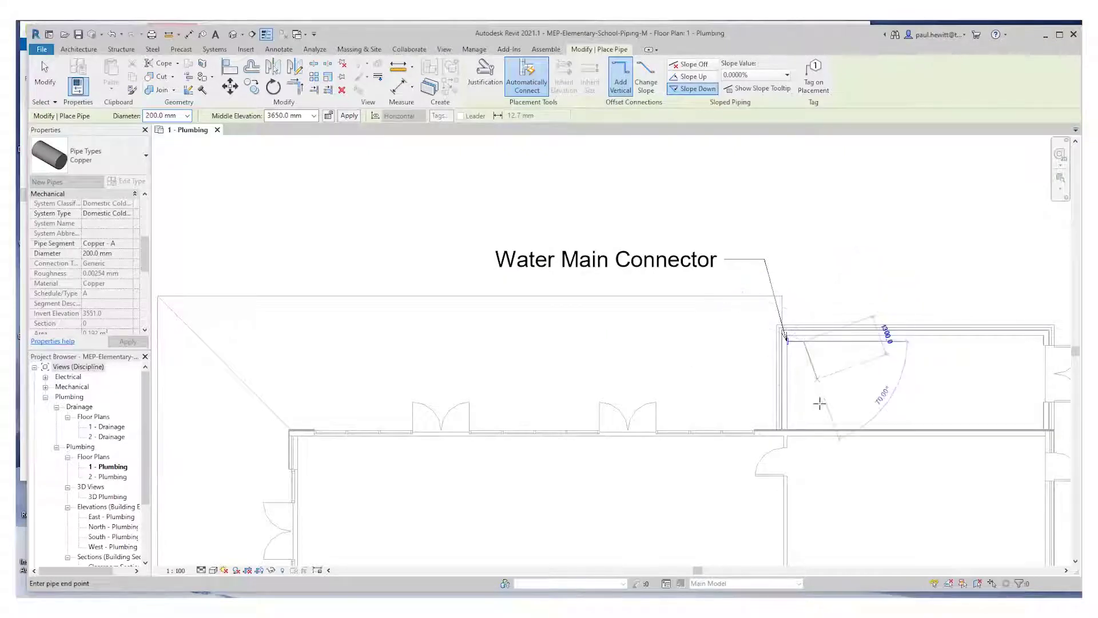
scroll(818, 441, "down", 4)
scroll(822, 464, "down", 5)
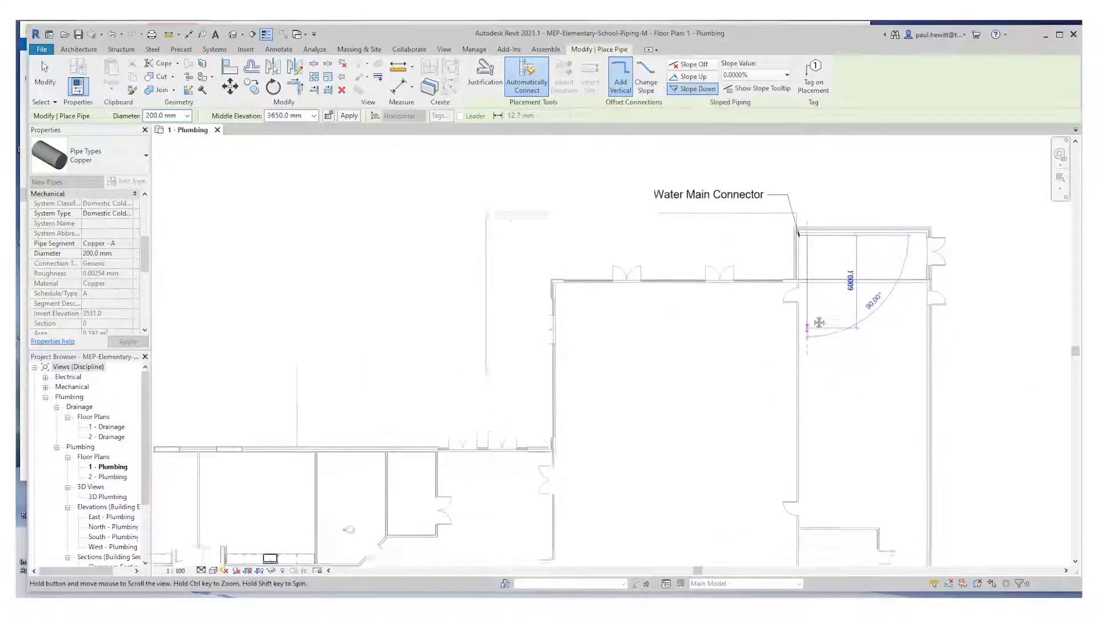
middle_click_drag(822, 397, 795, 354)
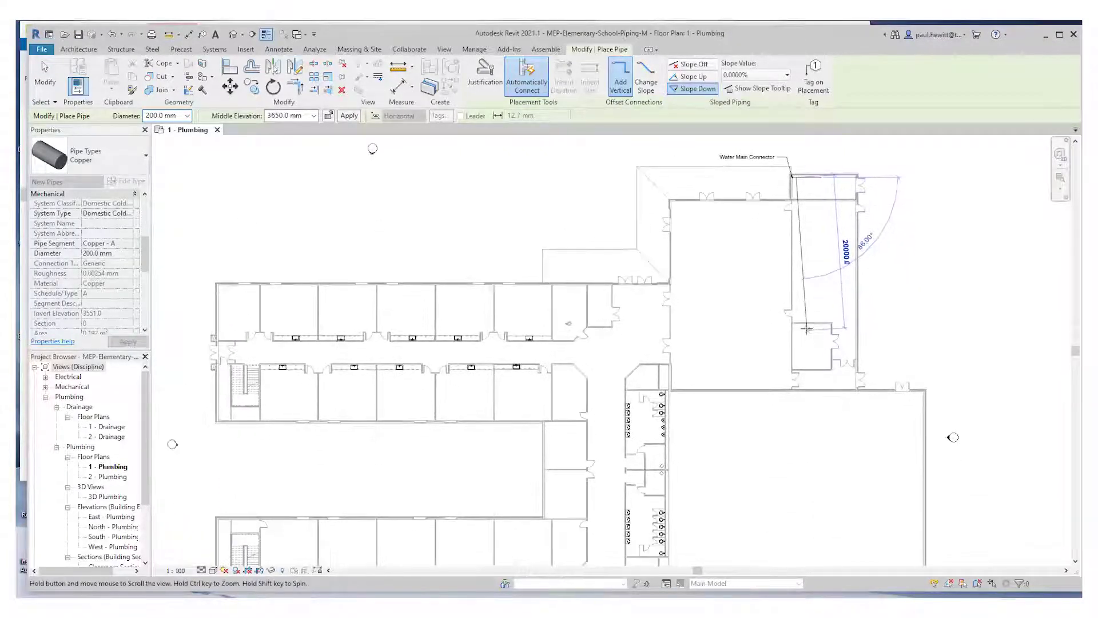
scroll(798, 386, "up", 5)
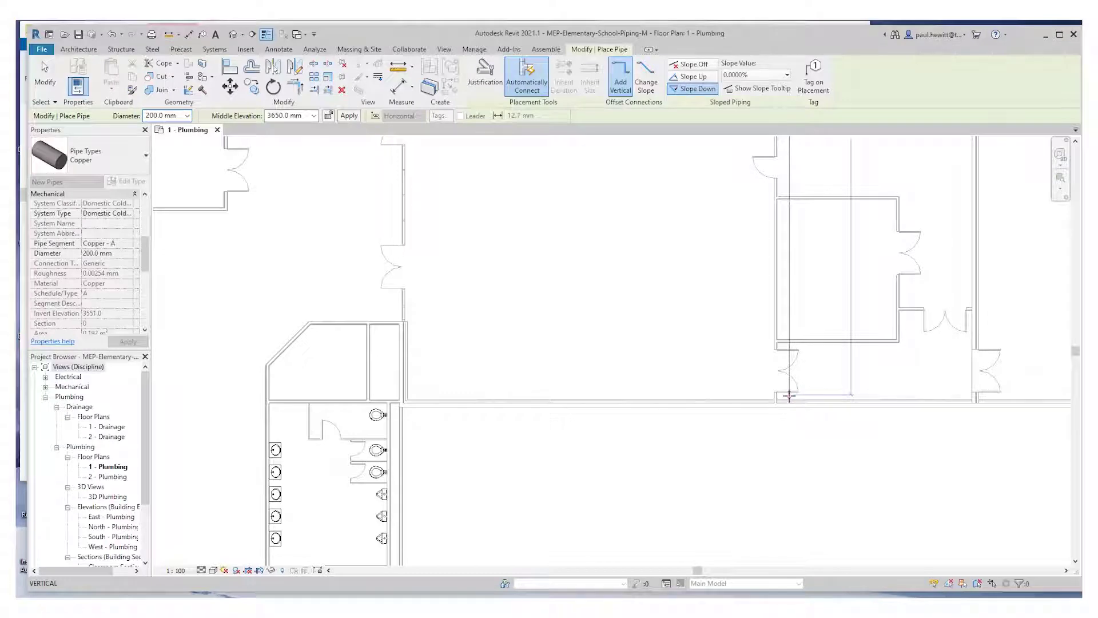
Draw the pipe down from the connector, left to the restrooms, then down beside them
left_click(789, 394)
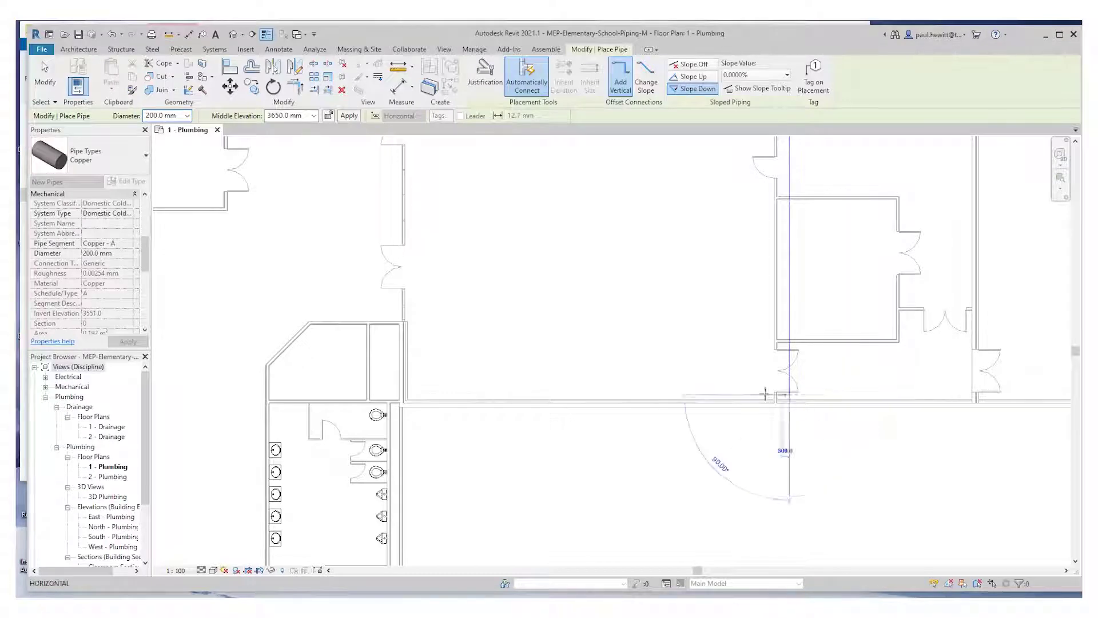
left_click(394, 395)
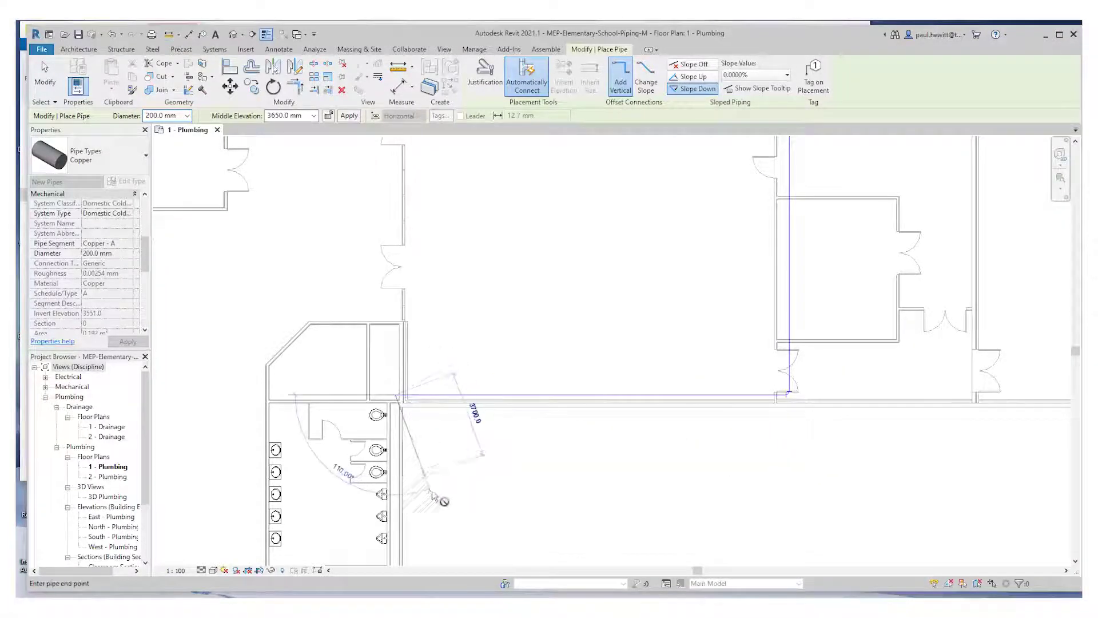
middle_click_drag(454, 520, 575, 352)
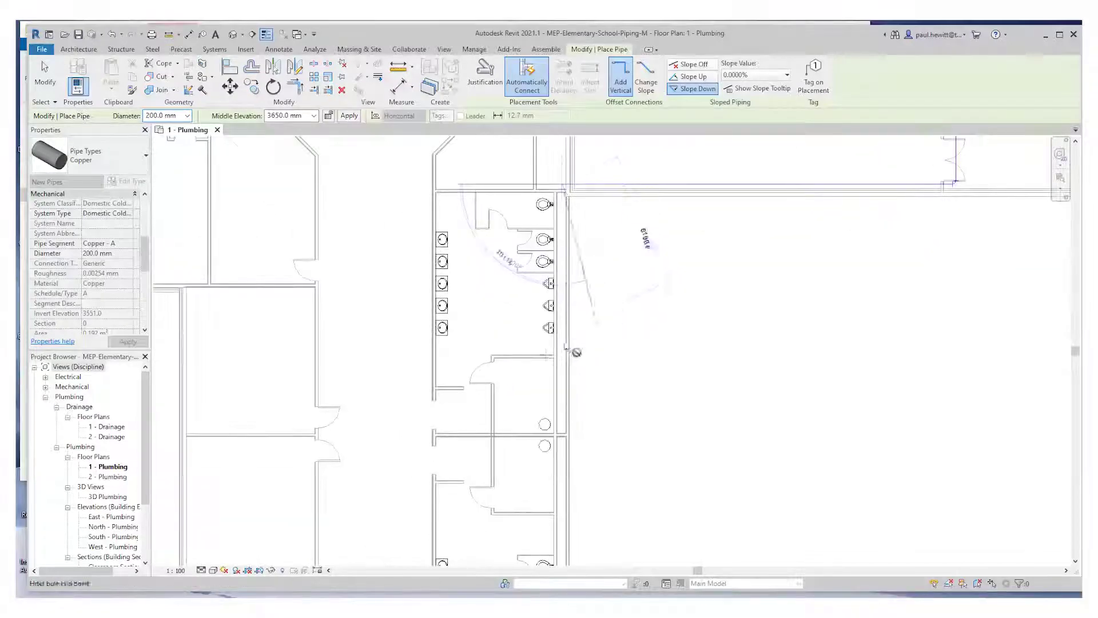
left_click(559, 404)
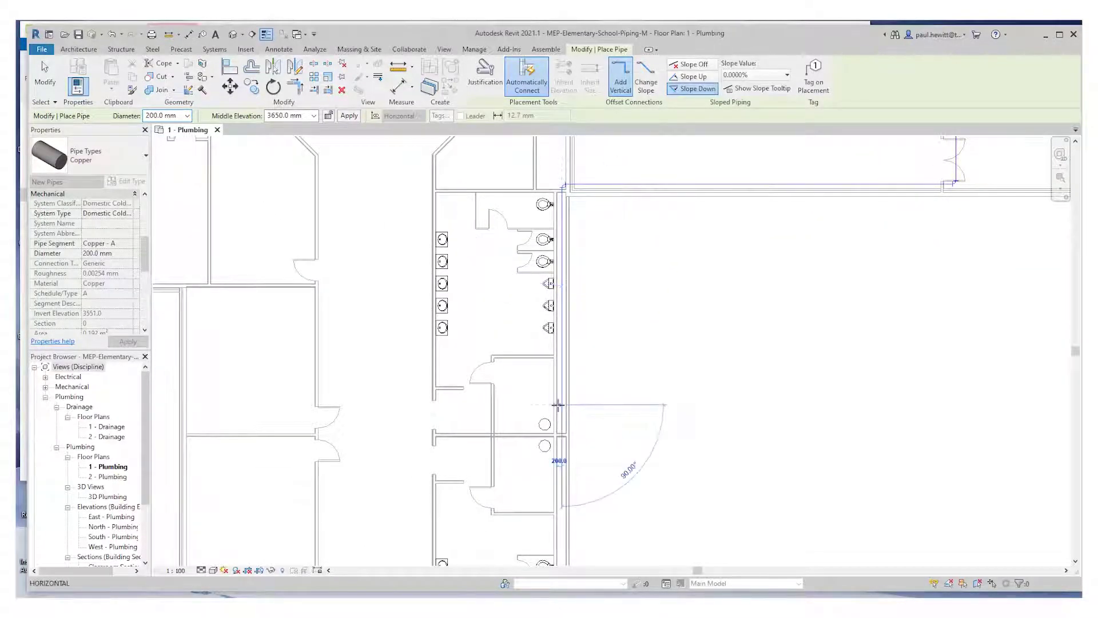
Switch to 150 mm diameter and run the pipe down and west past the restrooms
left_click(187, 116)
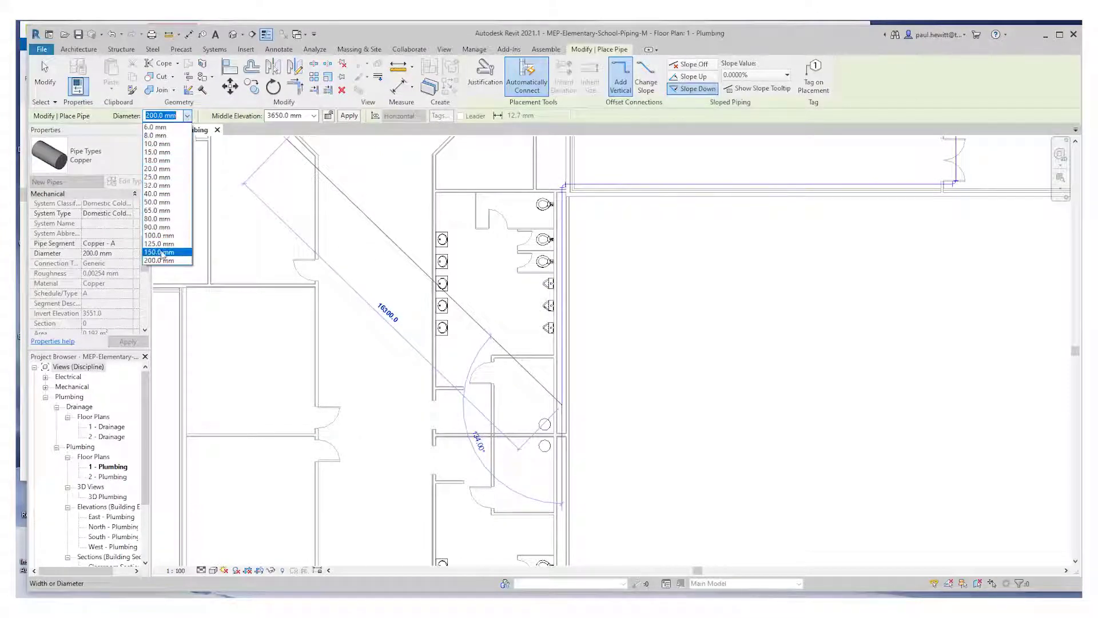
left_click(162, 252)
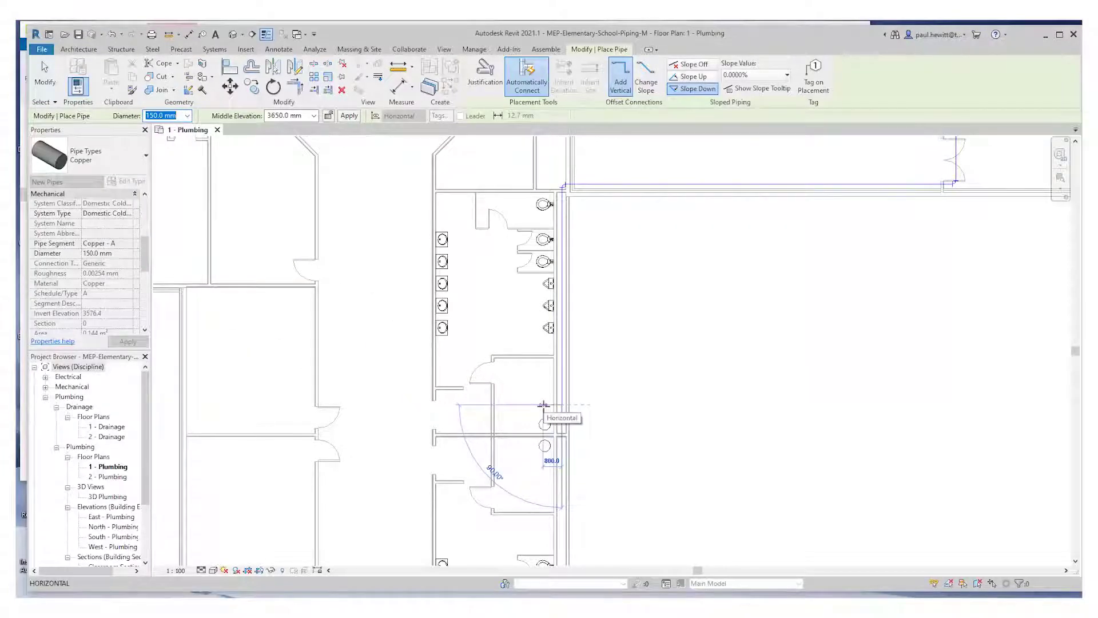
left_click(563, 457)
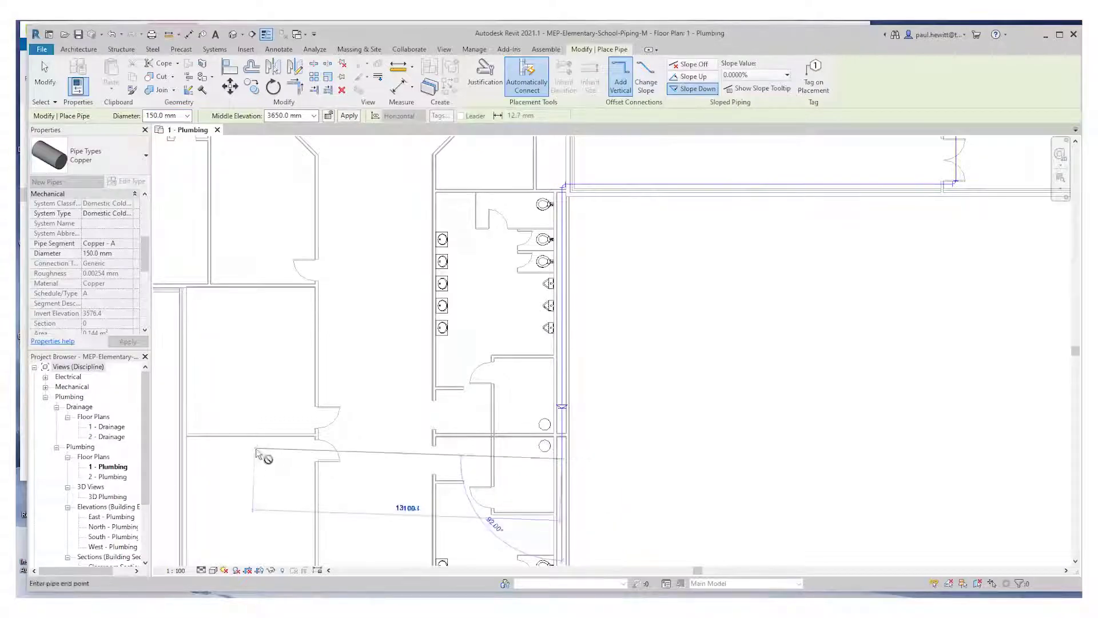
middle_click_drag(256, 453, 559, 409)
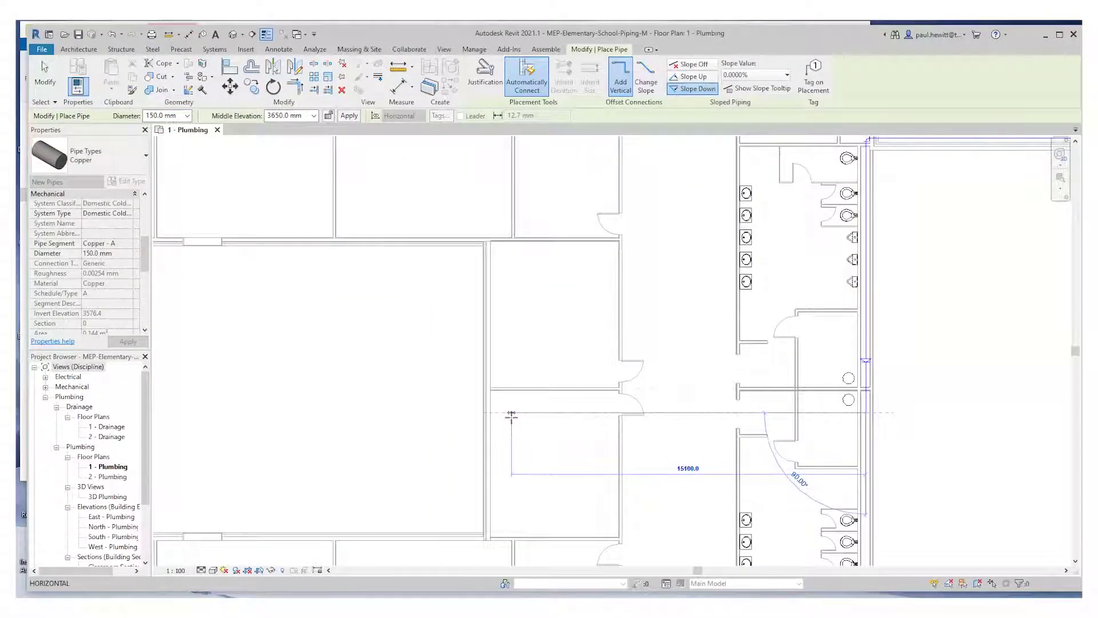
left_click(512, 413)
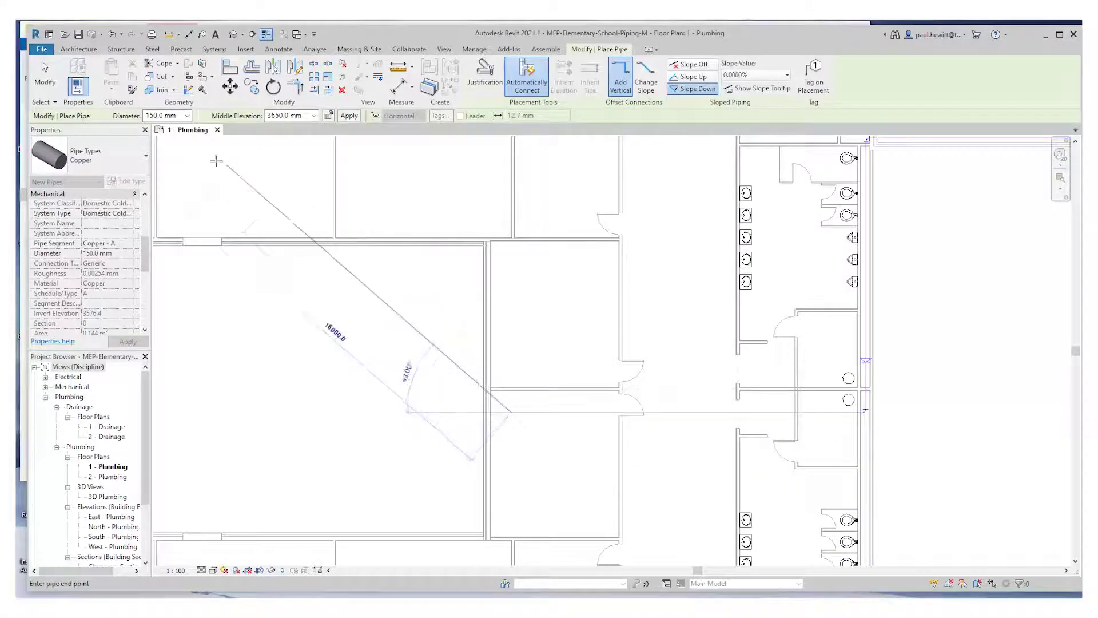
Reduce to 100 mm and continue the pipe north, down to the corridor, and toward the stairwell
left_click(188, 115)
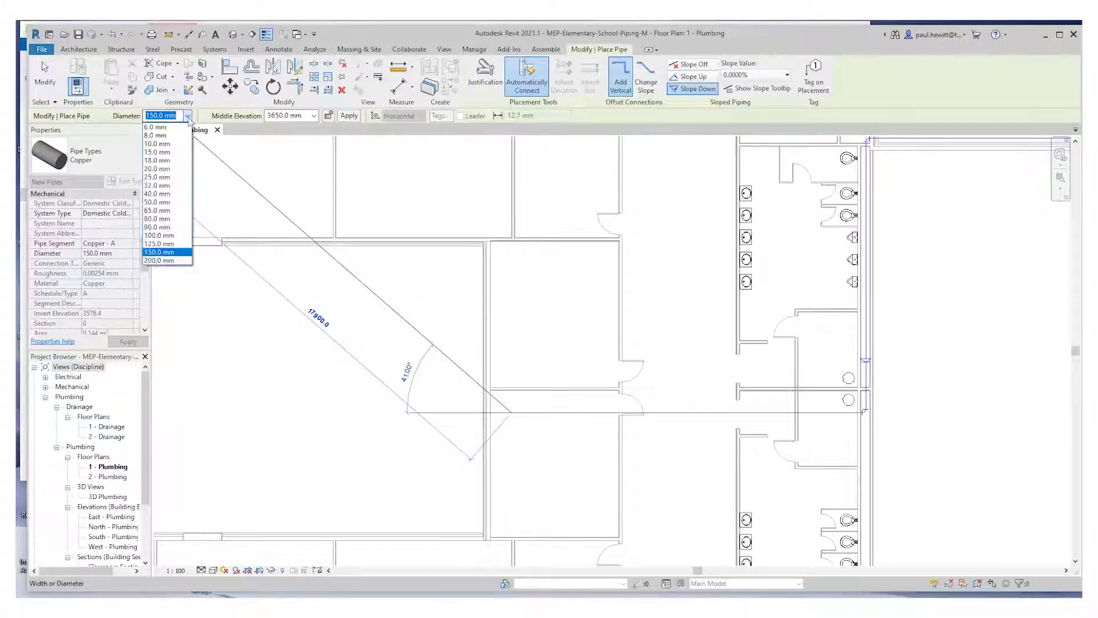
left_click(164, 235)
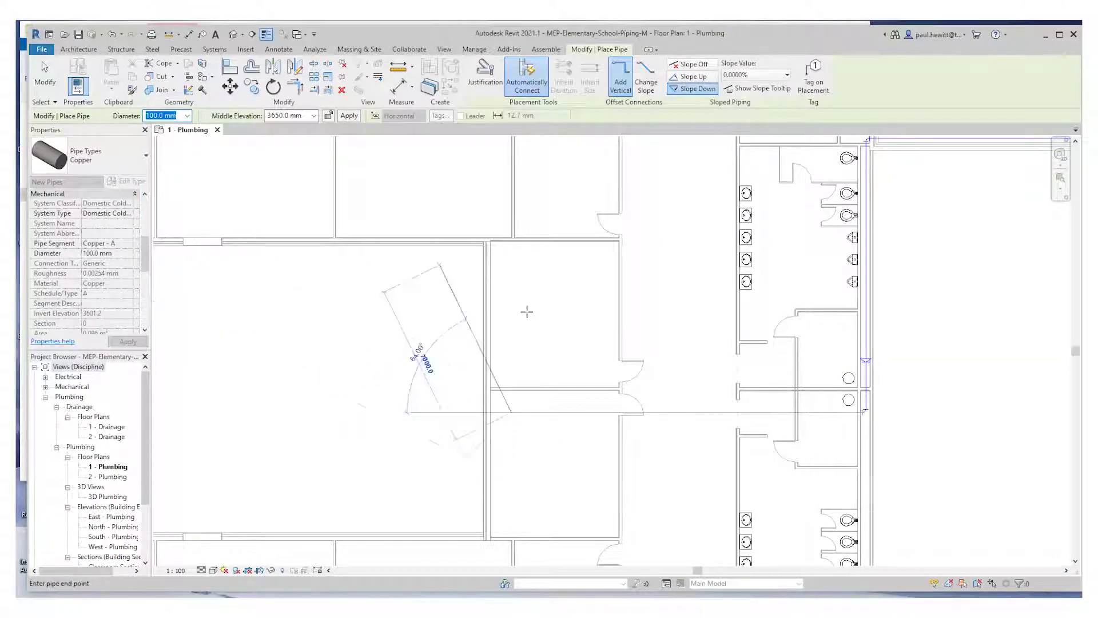
middle_click_drag(555, 489, 636, 252)
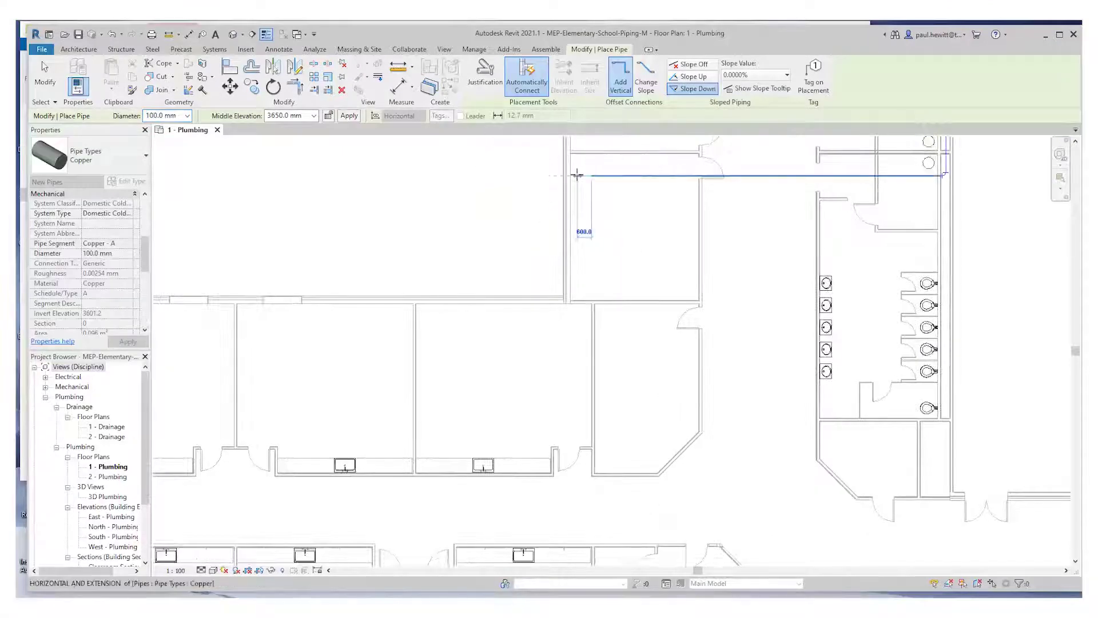
left_click(575, 175)
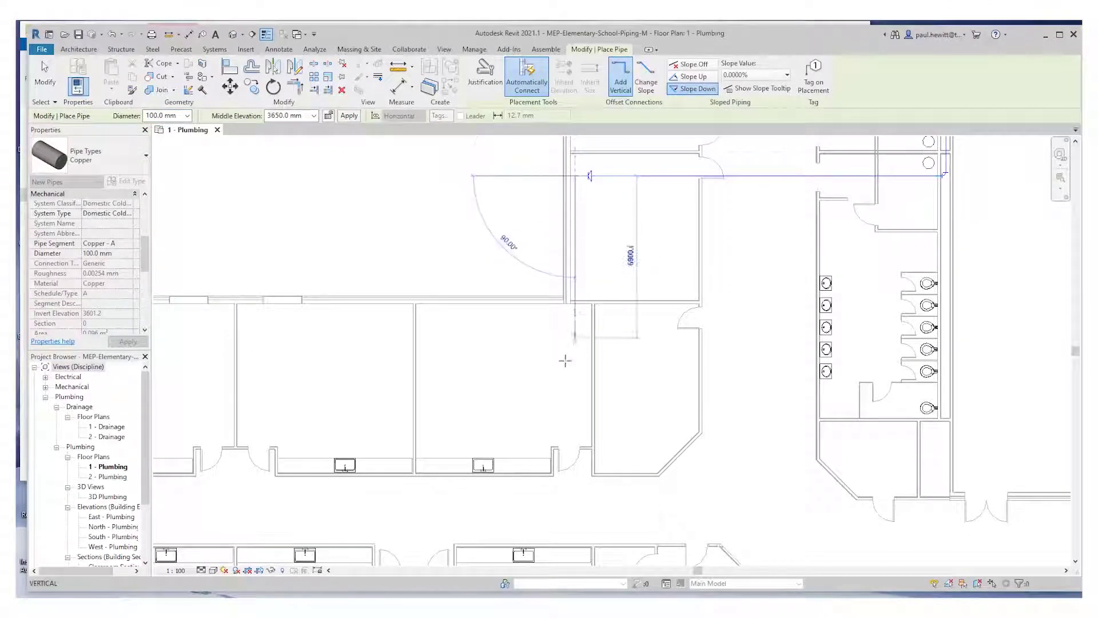
middle_click_drag(588, 526, 604, 409)
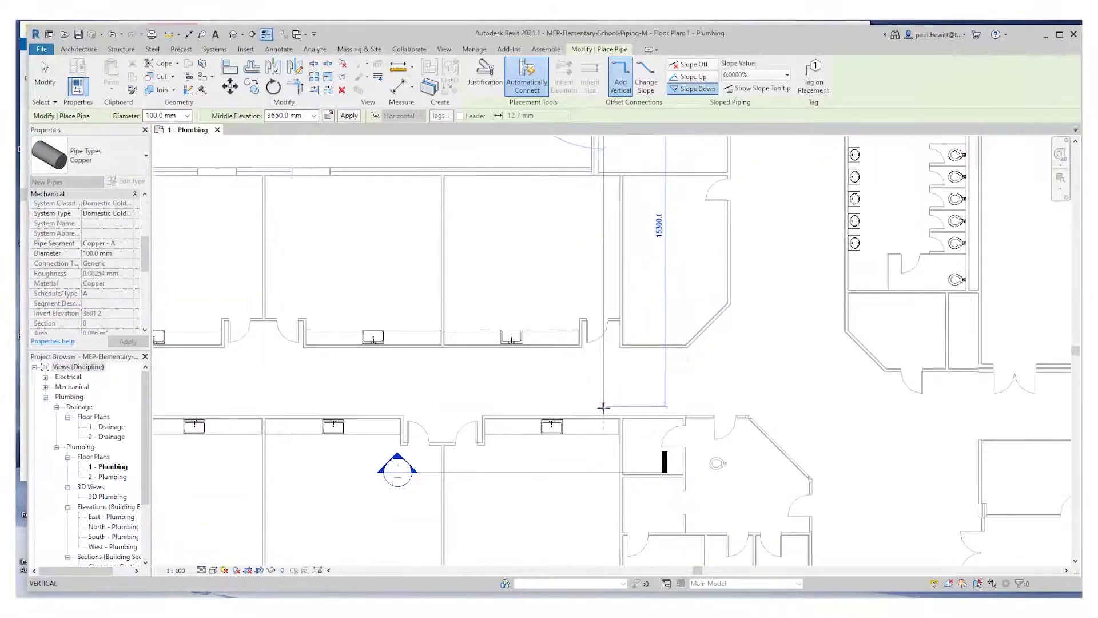
left_click(605, 409)
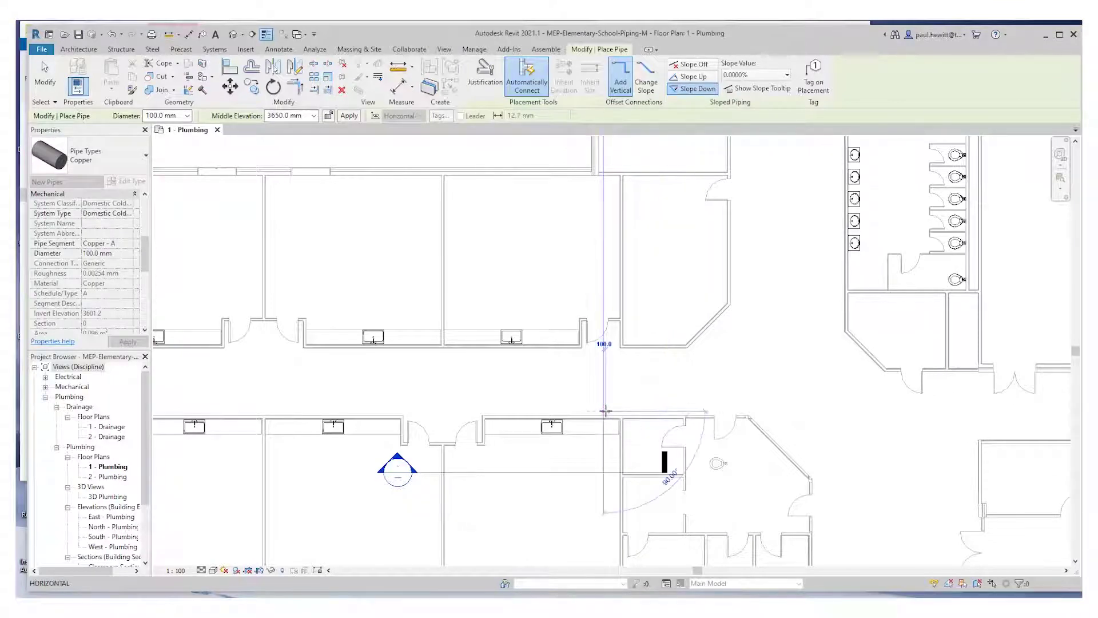
middle_click_drag(296, 412, 659, 419)
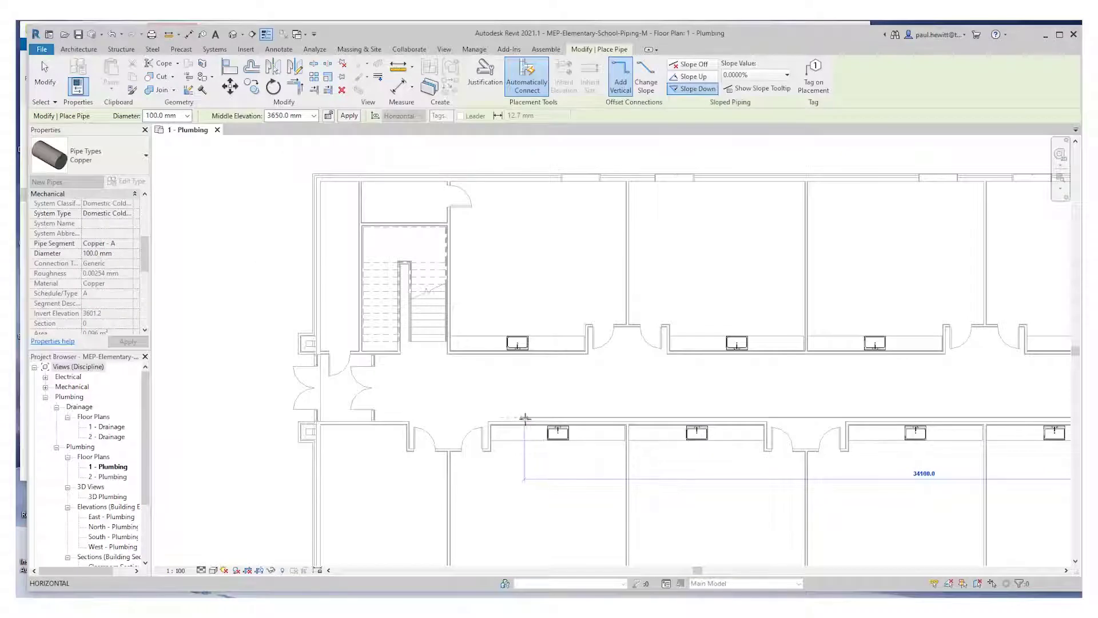
left_click(536, 417)
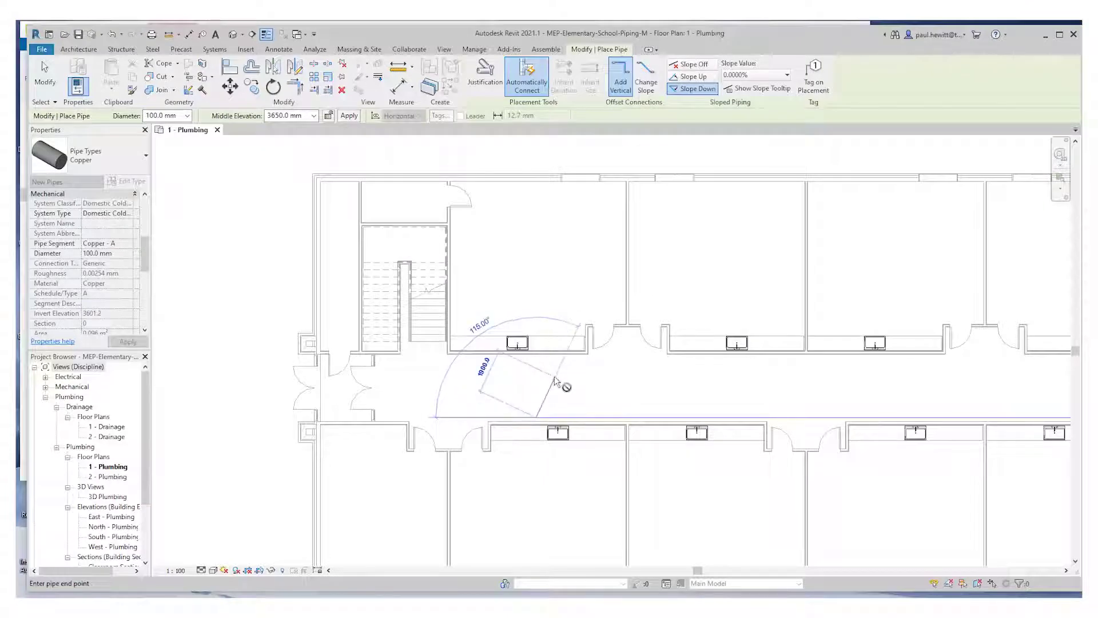
key("Escape")
Draw a 100 mm branch from the vertical pipe west to the stairwell, then exit pipe placement
middle_click_drag(926, 376, 277, 387)
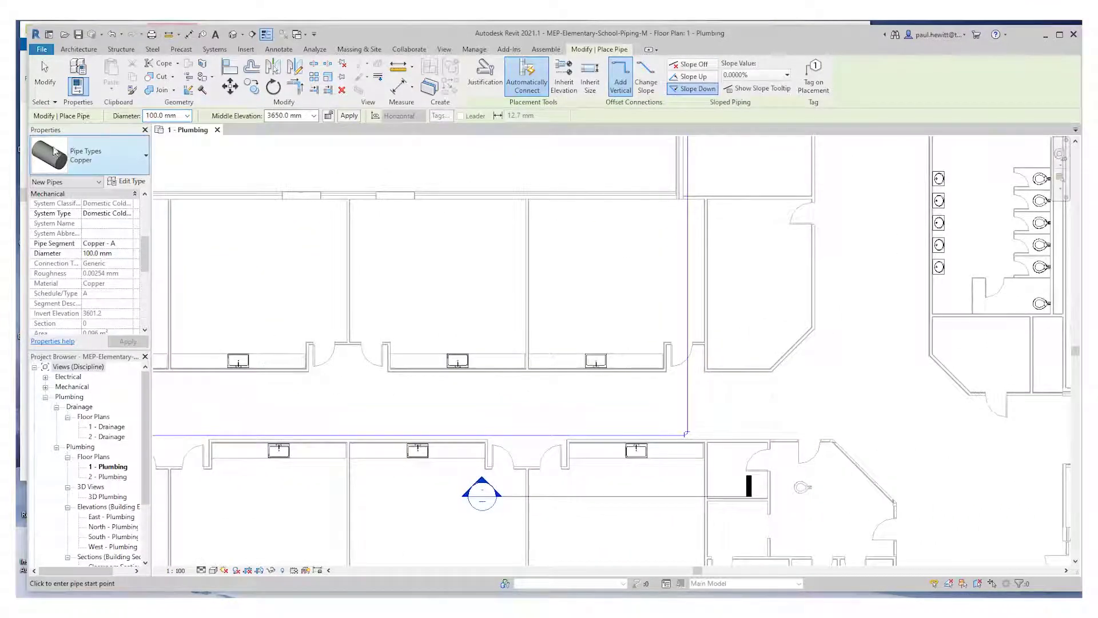
left_click(686, 376)
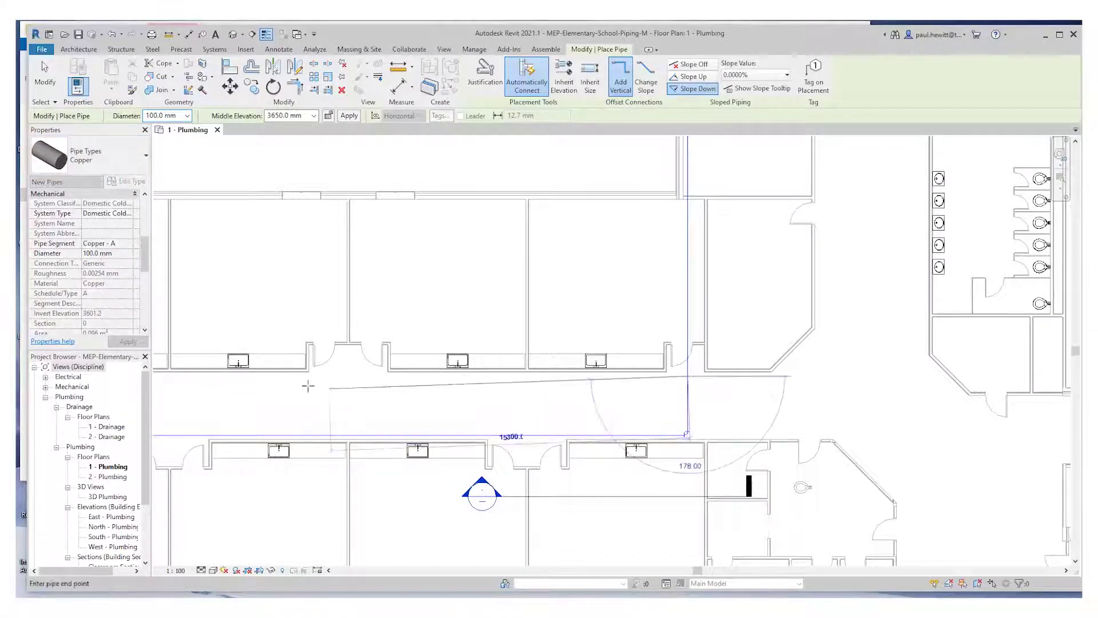
middle_click_drag(213, 382, 629, 362)
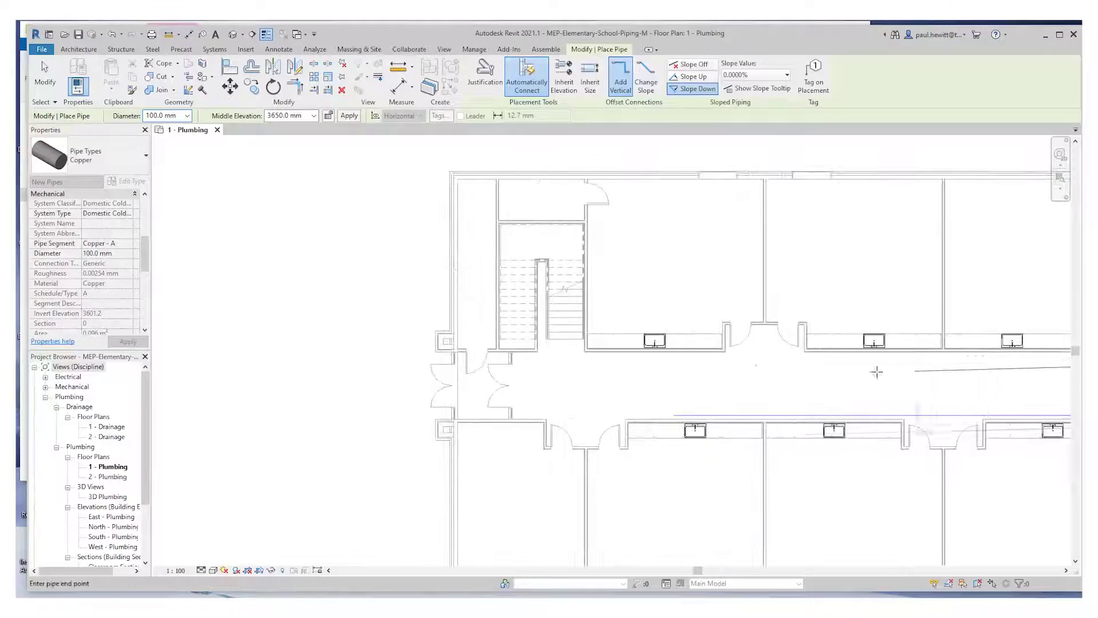
left_click(636, 355)
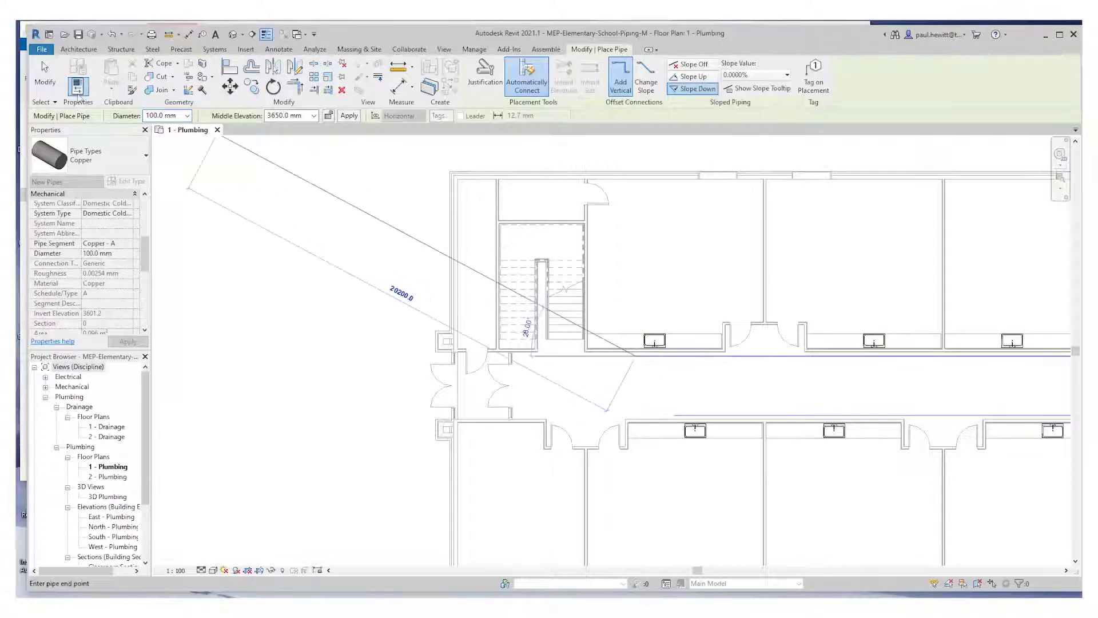
left_click(45, 74)
middle_click_drag(915, 400, 258, 423)
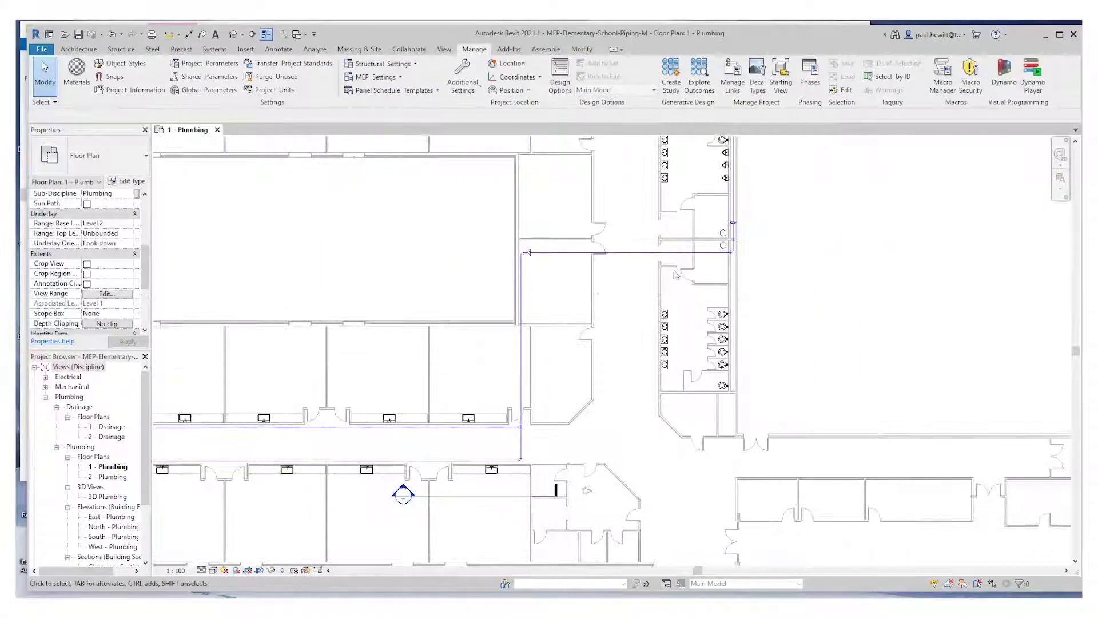
Connect the upper water heater's Domestic Cold Water connector into the vertical copper pipe
scroll(704, 341, "up", 4)
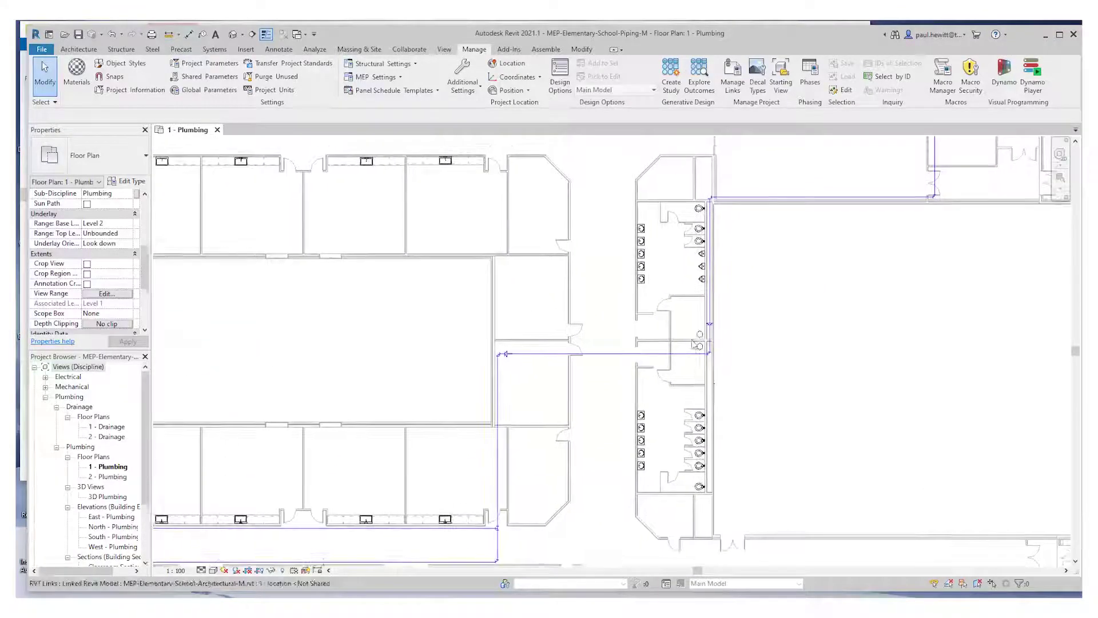
scroll(704, 341, "up", 4)
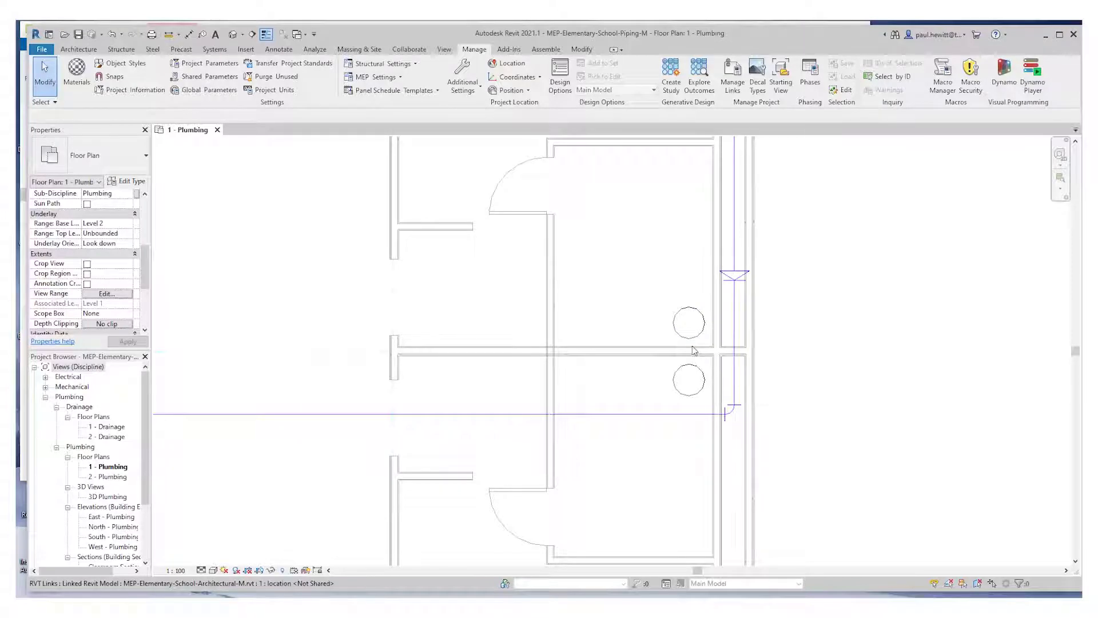
scroll(694, 350, "up", 4)
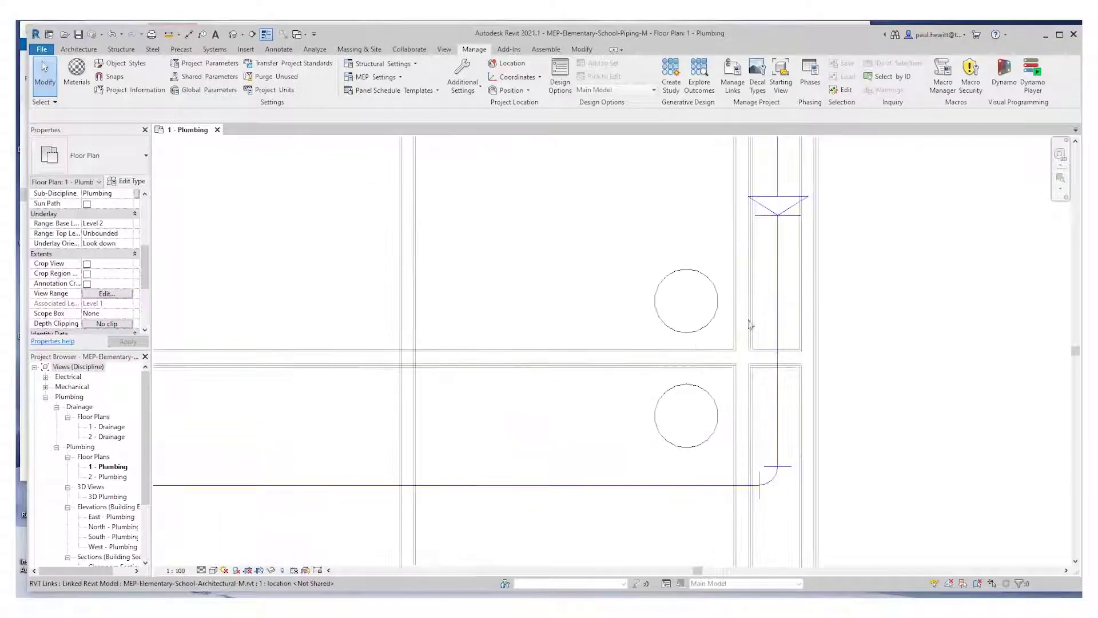
left_click(703, 274)
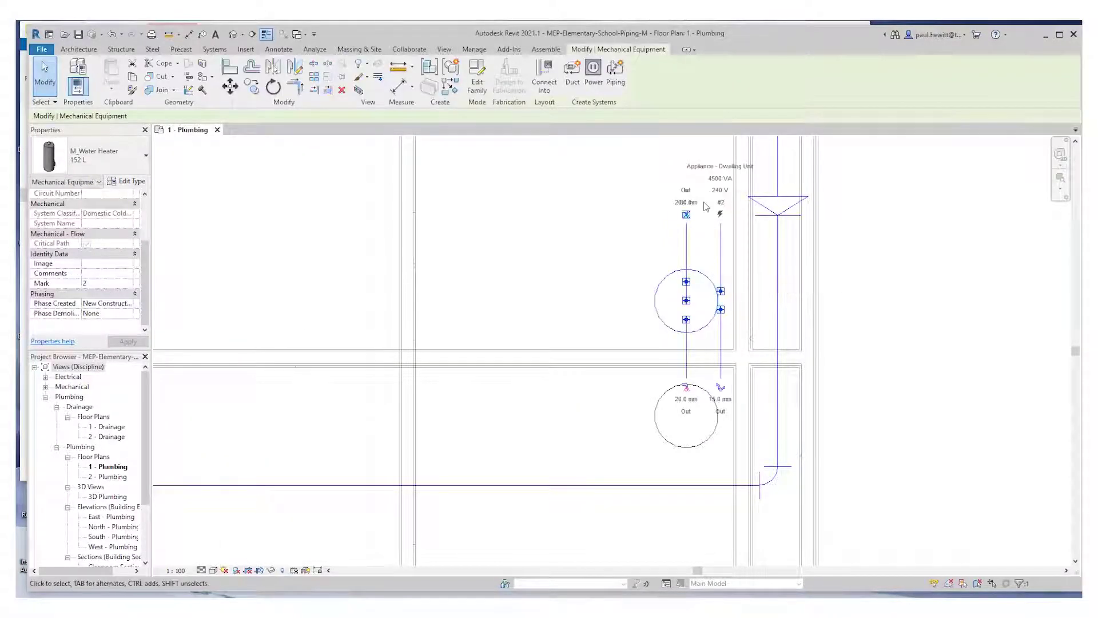
left_click(553, 76)
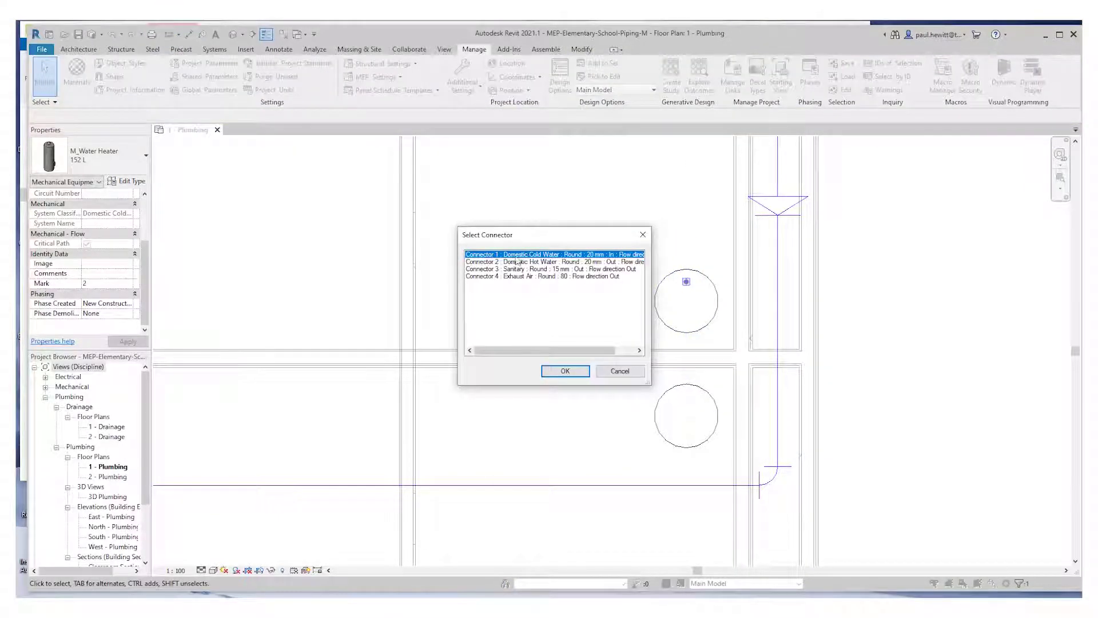
left_click(565, 371)
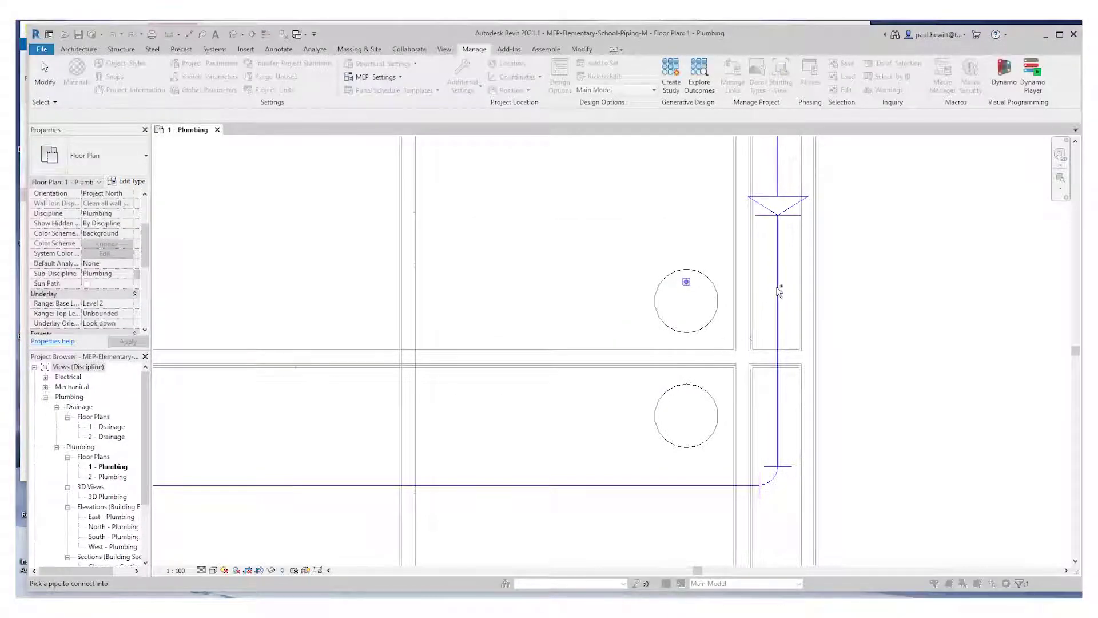
left_click(778, 288)
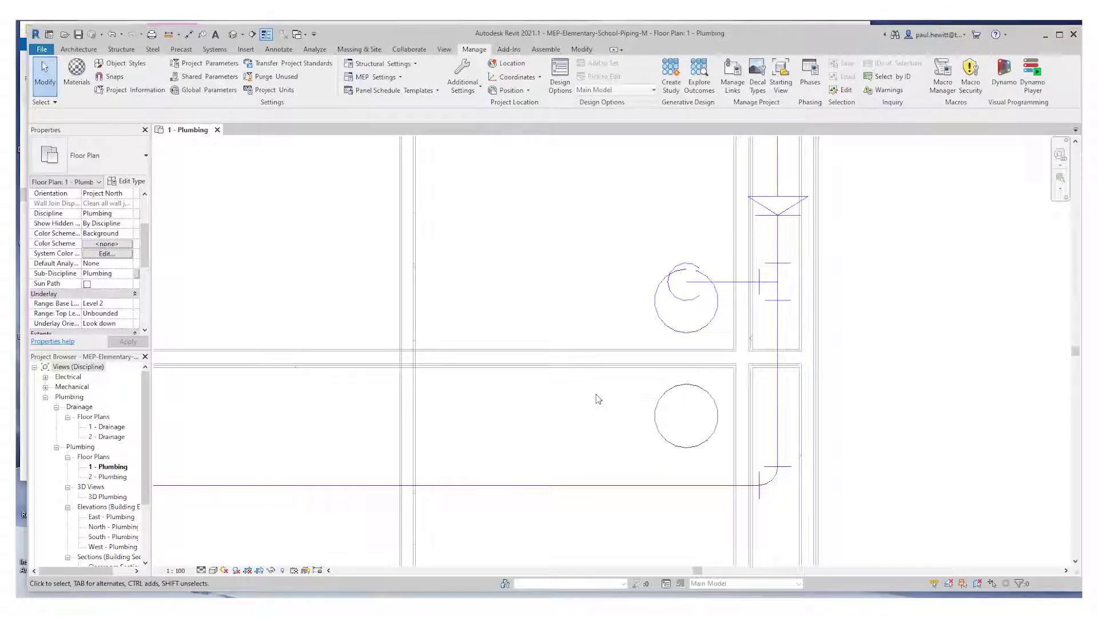
Connect the lower water heater's Domestic Cold Water connector into the same vertical pipe
left_click(687, 385)
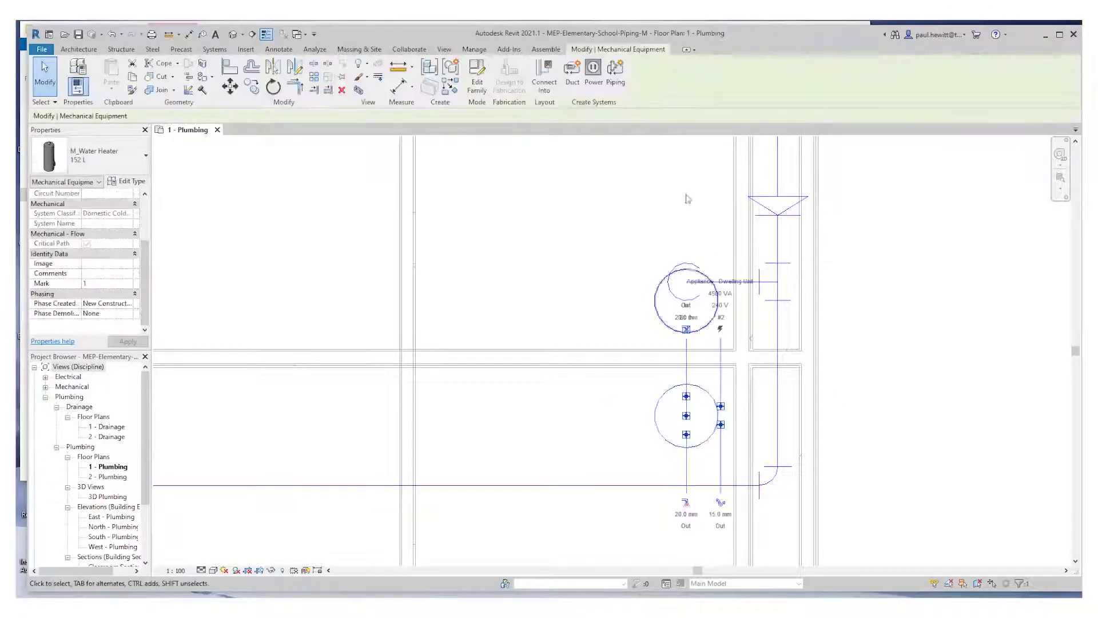
left_click(543, 74)
left_click(772, 287)
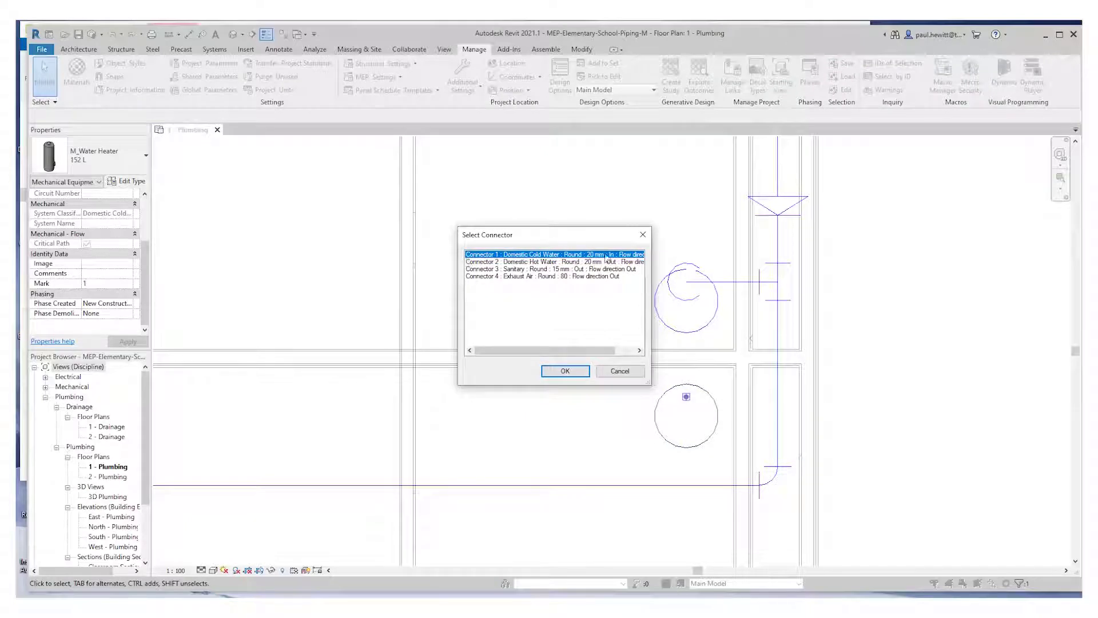
left_click(566, 371)
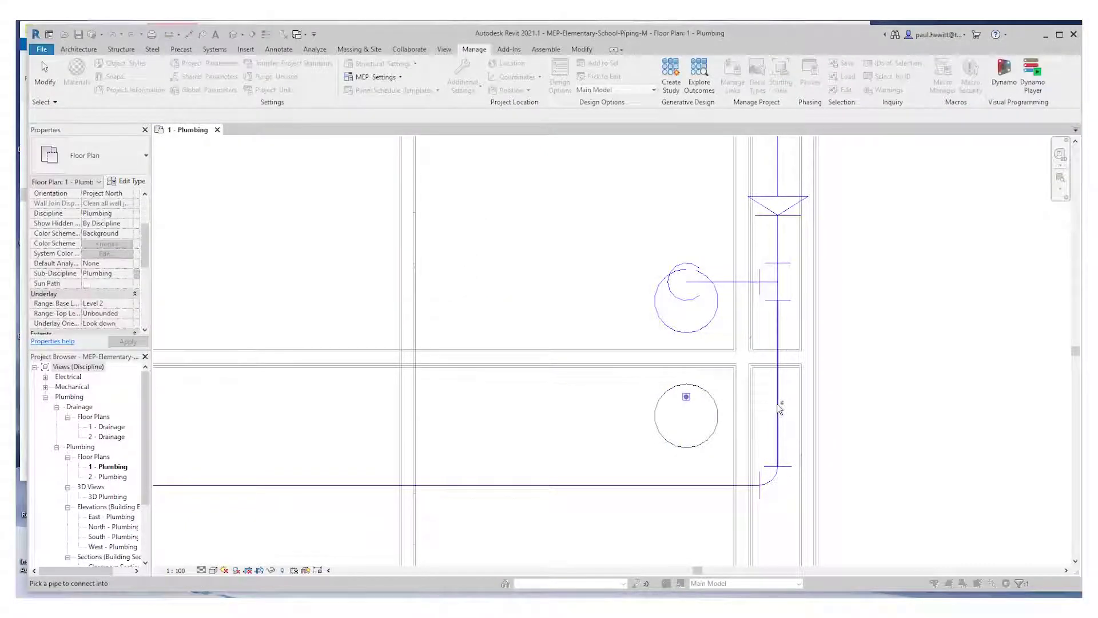
left_click(778, 400)
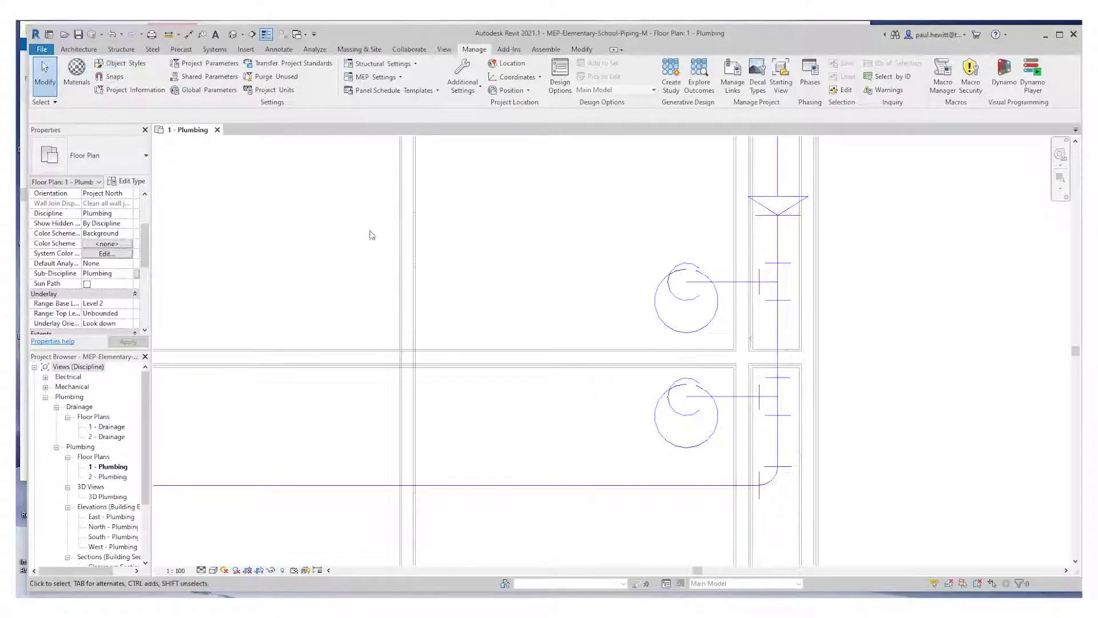
left_click(652, 305)
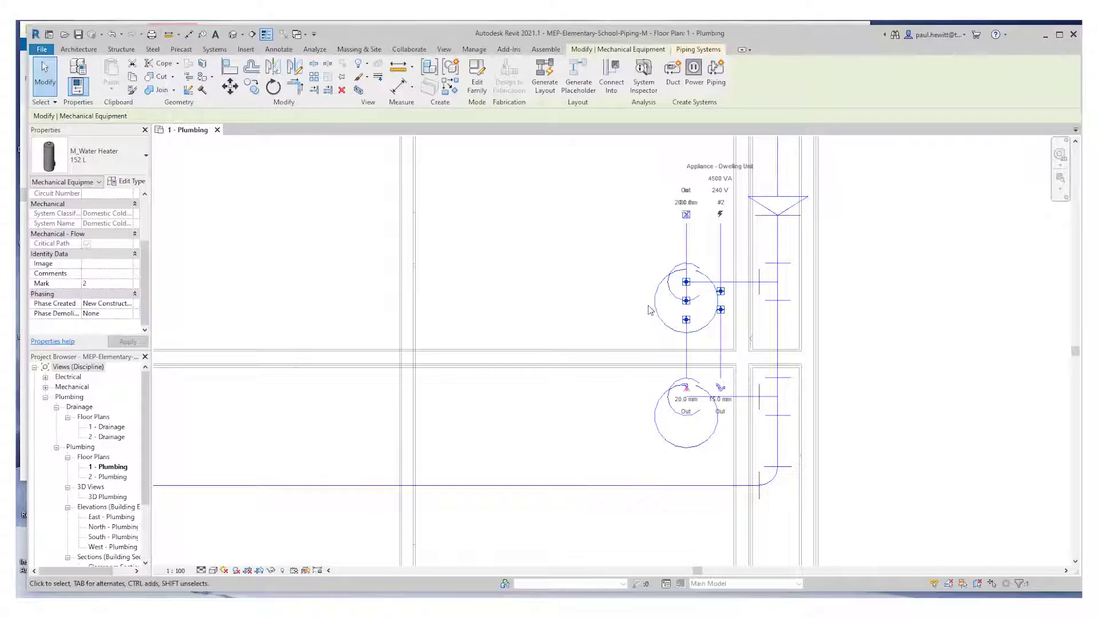
Start a 20 mm copper Domestic Hot Water pipe at the lower heater's outlet, heading west toward the valve
left_click(707, 448)
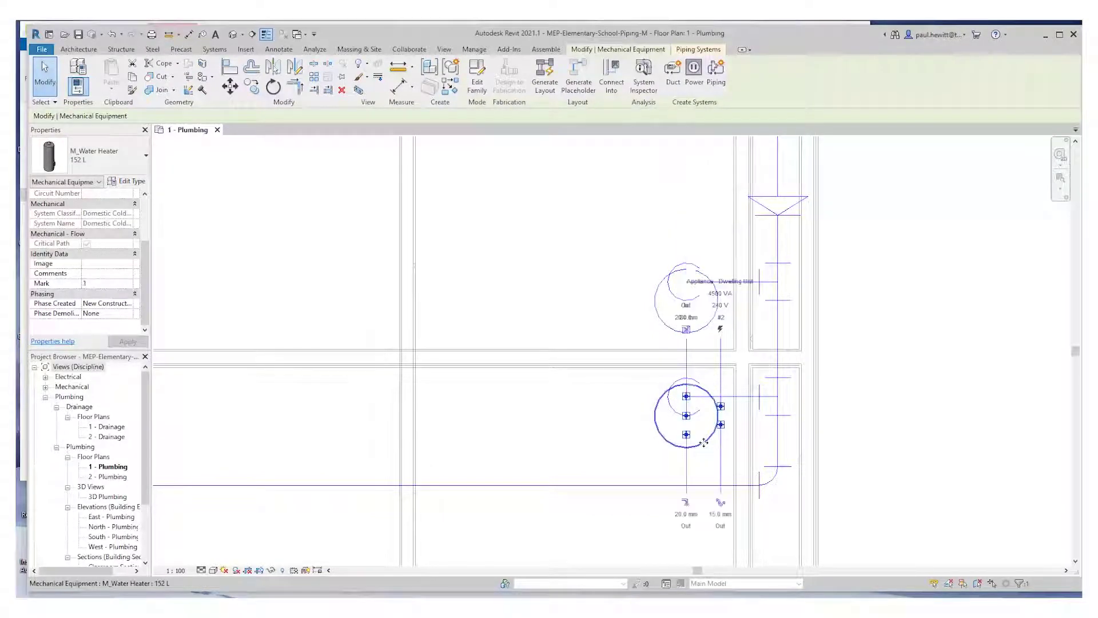
left_click_drag(693, 440, 691, 479)
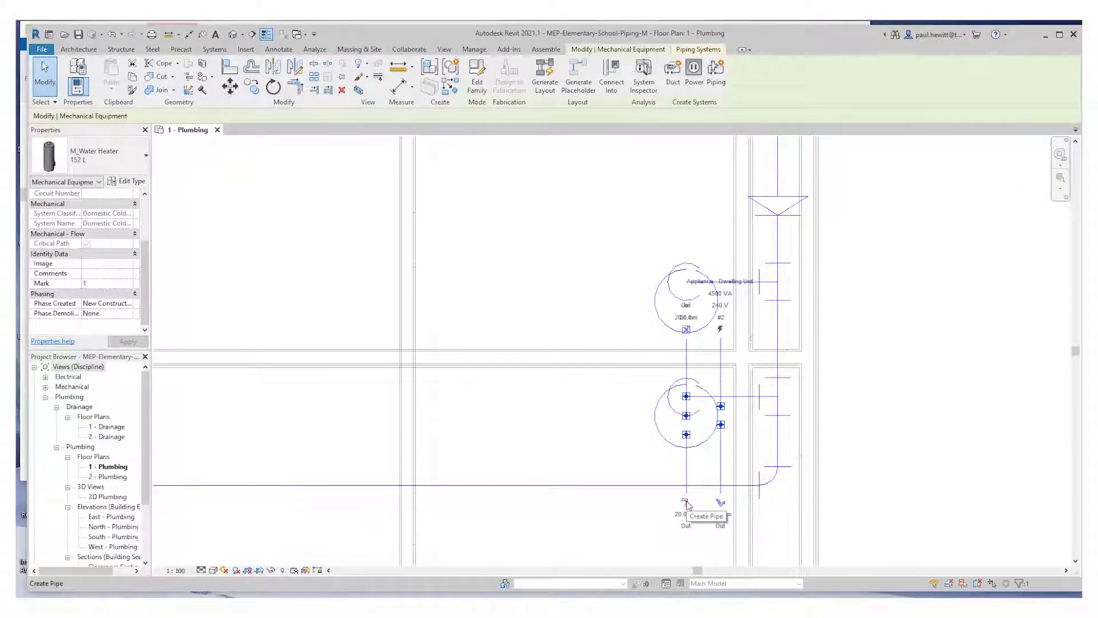
left_click(686, 503)
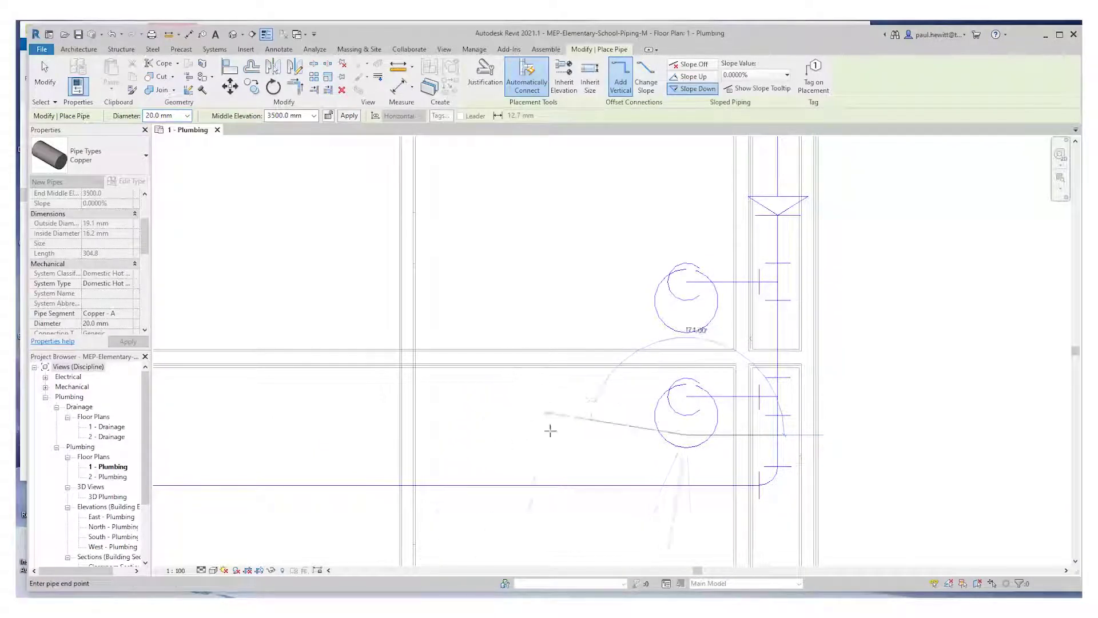
scroll(604, 450, "down", 2)
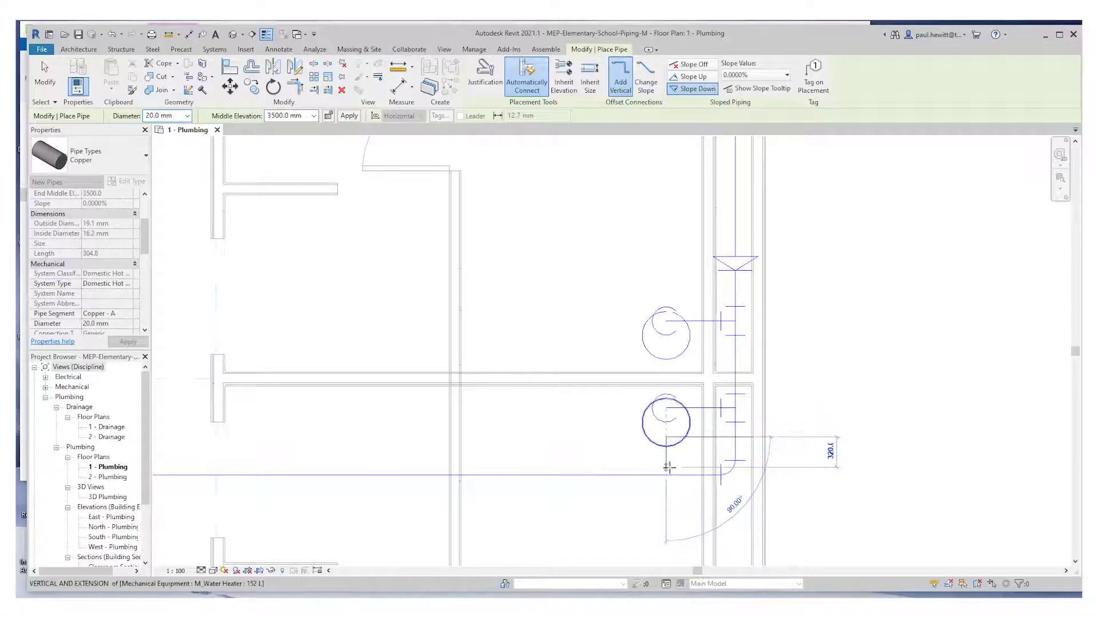
left_click(668, 467)
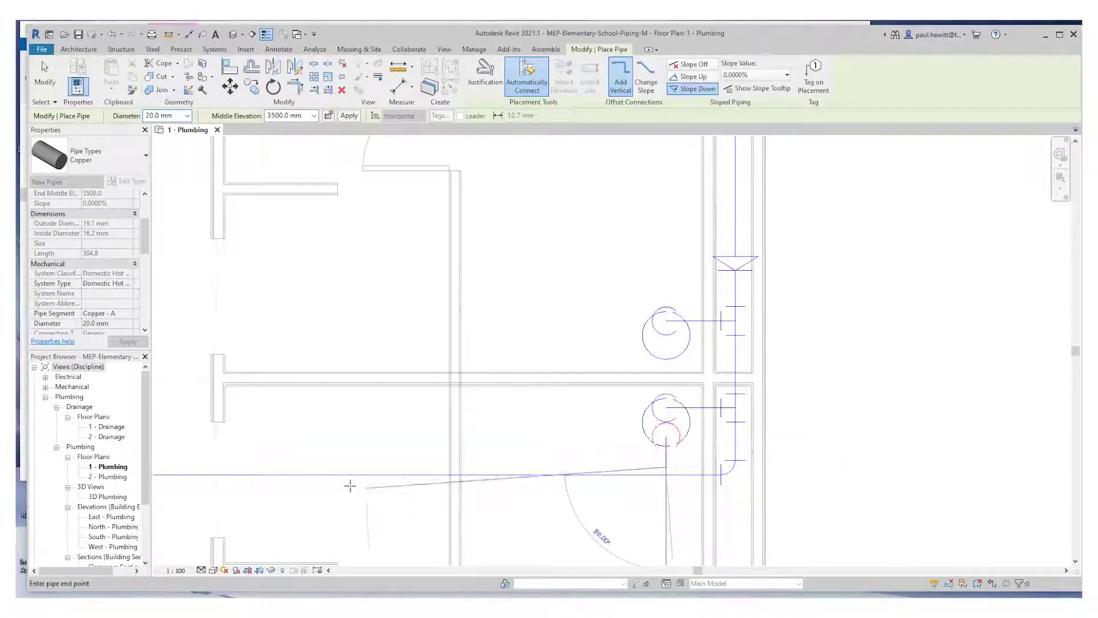
middle_click_drag(369, 455, 919, 436)
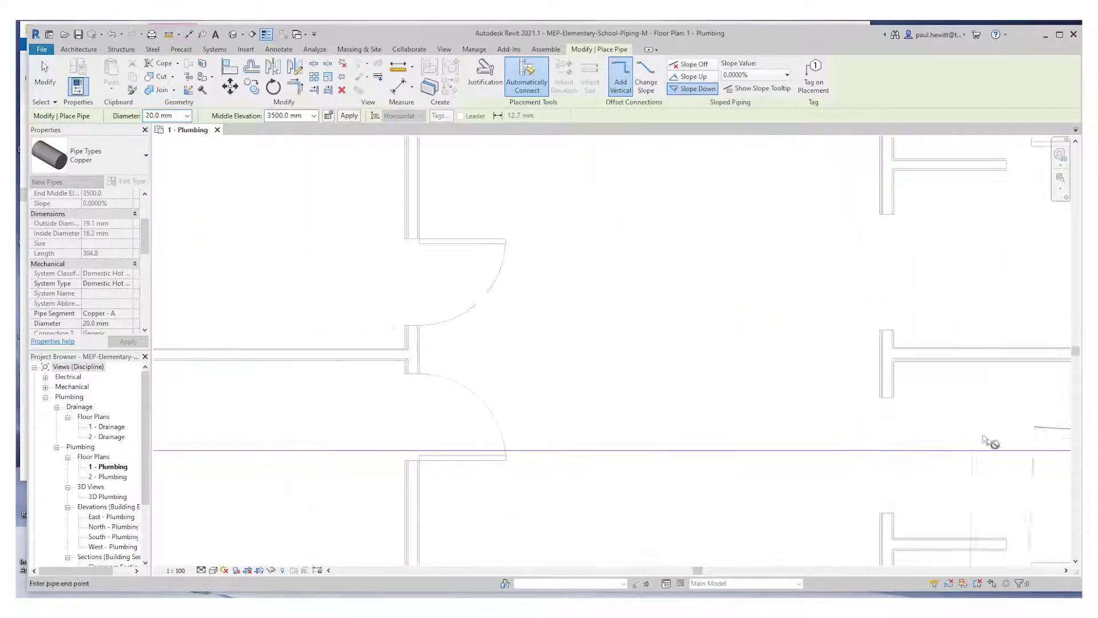
middle_click_drag(324, 444, 951, 422)
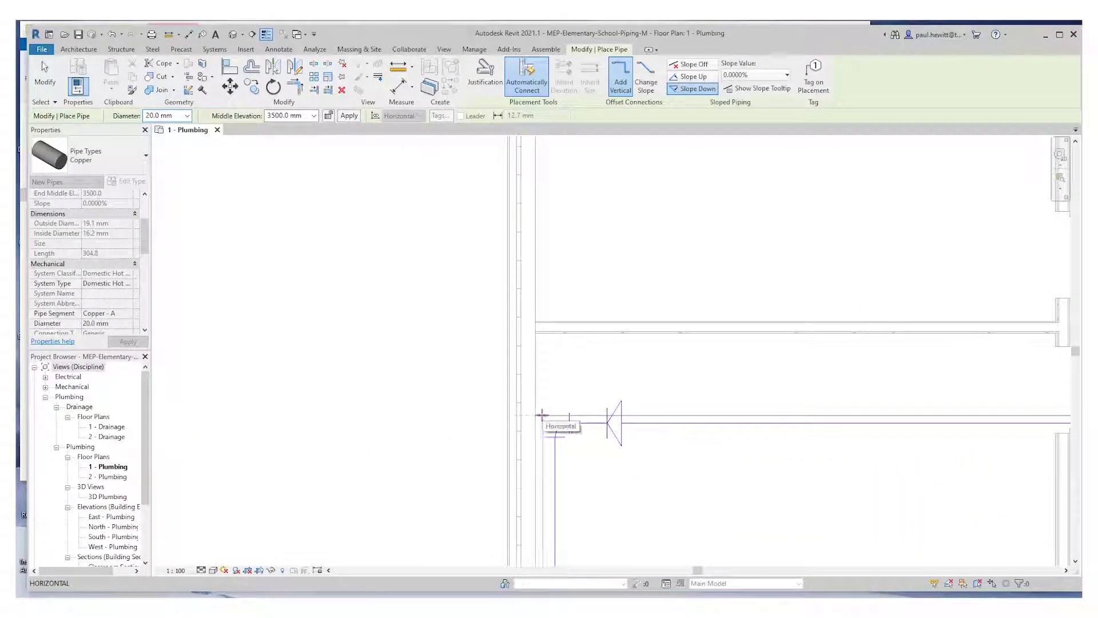
Raise the hot water pipe to 7150 mm and run it along the corridor to the upper wall
left_click(544, 411)
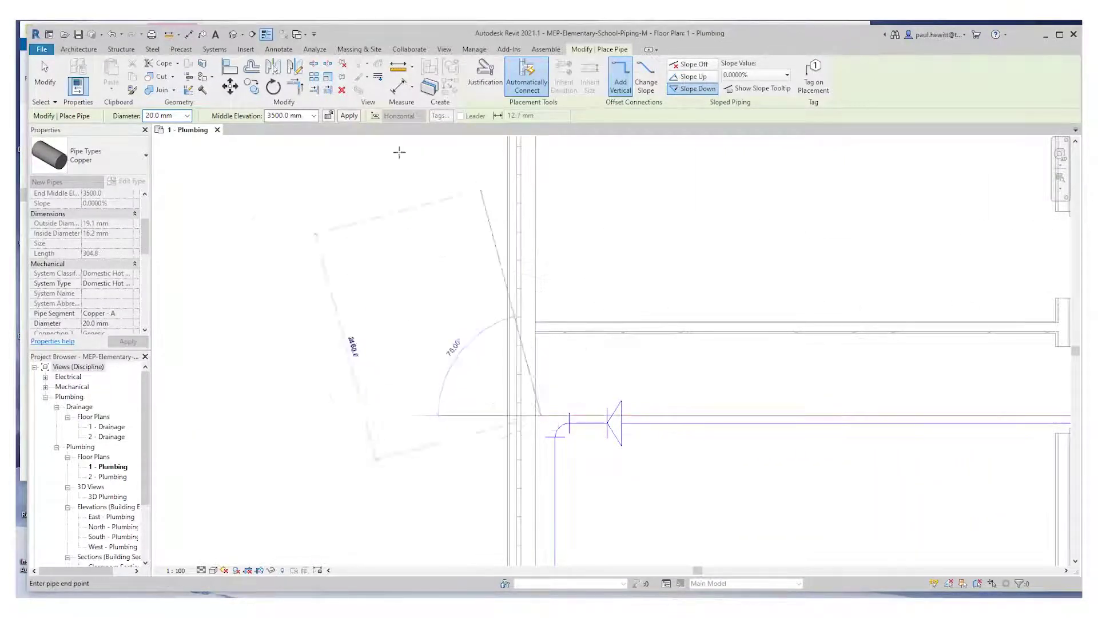
left_click(285, 116)
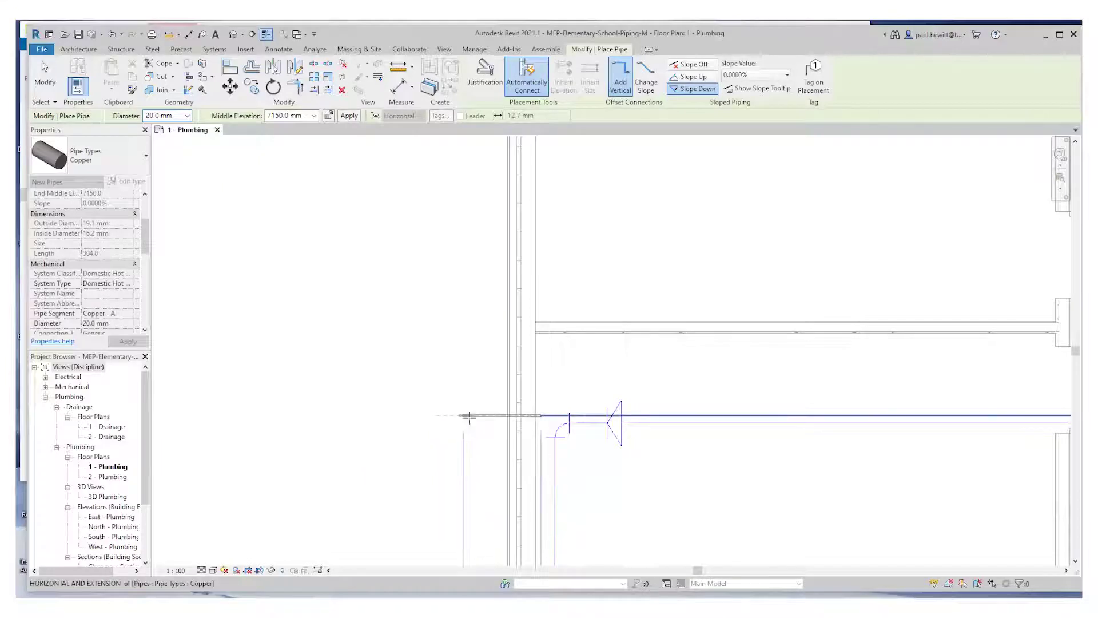
scroll(598, 503, "down", 2)
middle_click_drag(616, 513, 667, 238)
scroll(668, 238, "down", 3)
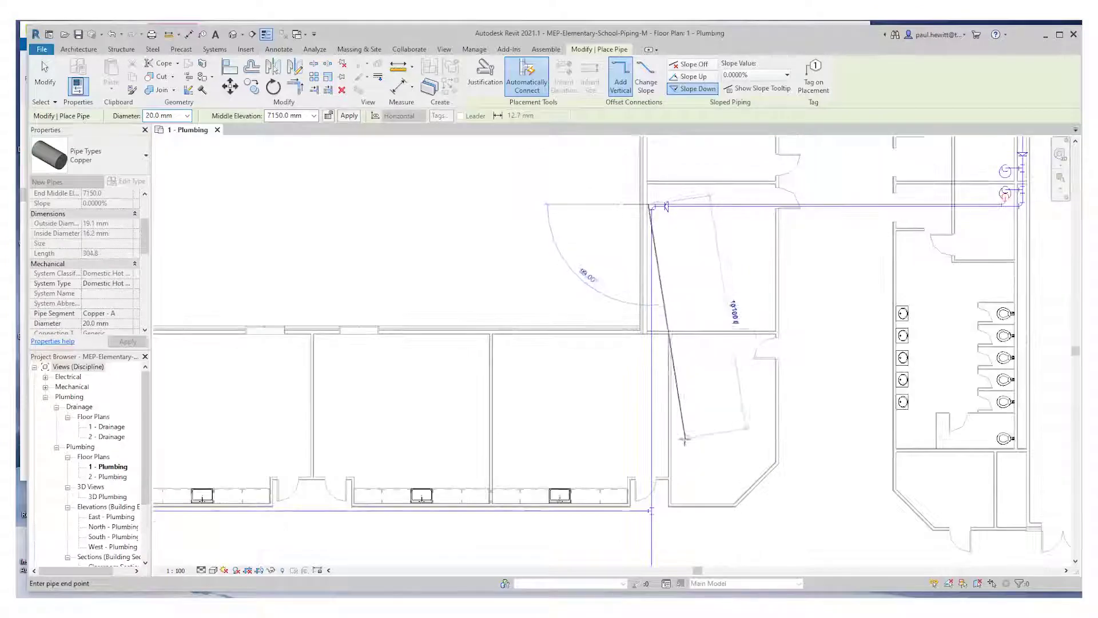
middle_click_drag(684, 440, 684, 254)
scroll(678, 288, "up", 4)
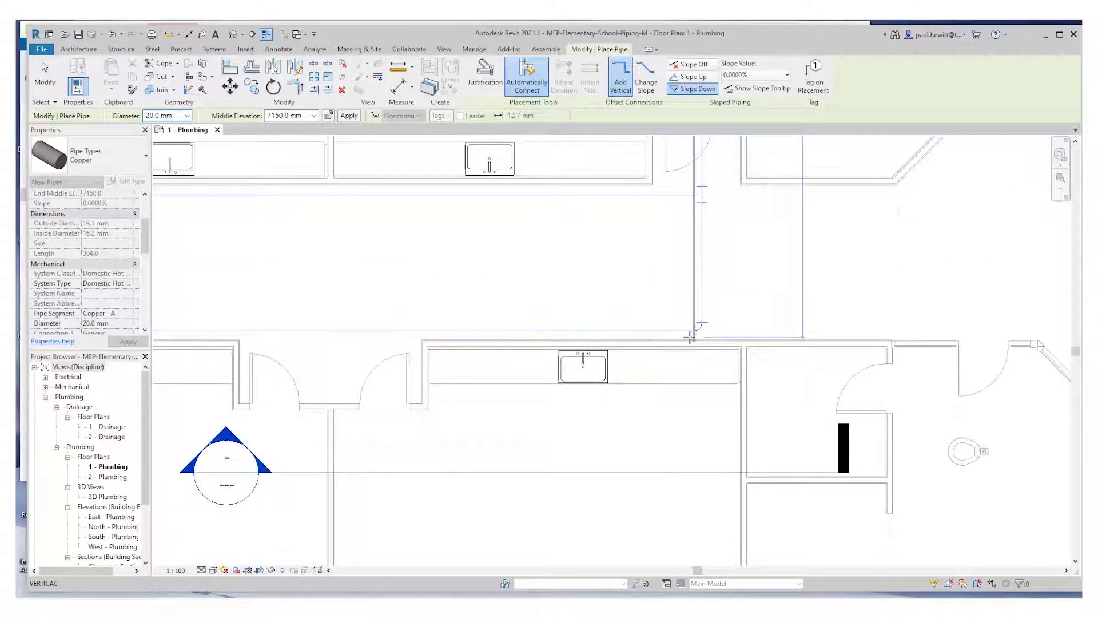
left_click(693, 338)
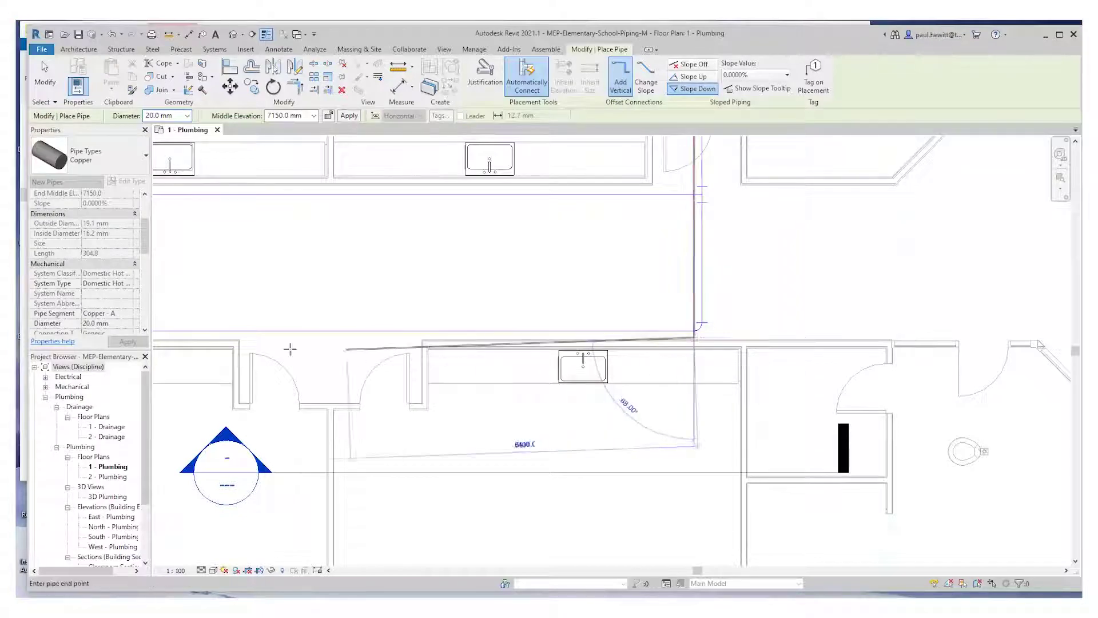
scroll(249, 357, "down", 3)
middle_click_drag(249, 357, 1058, 357)
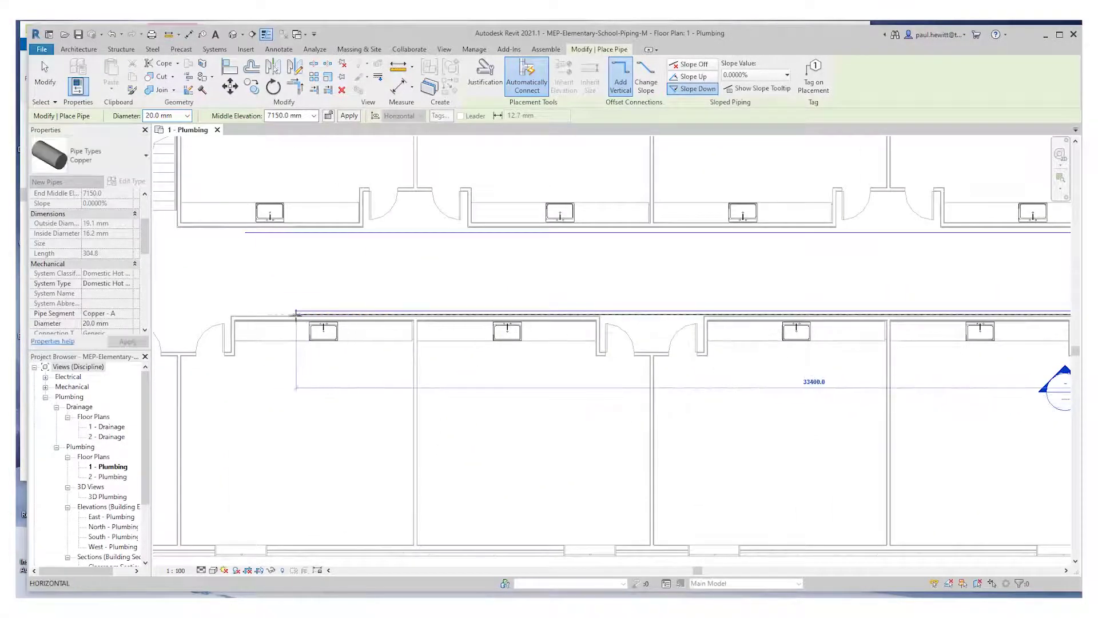
left_click(296, 314)
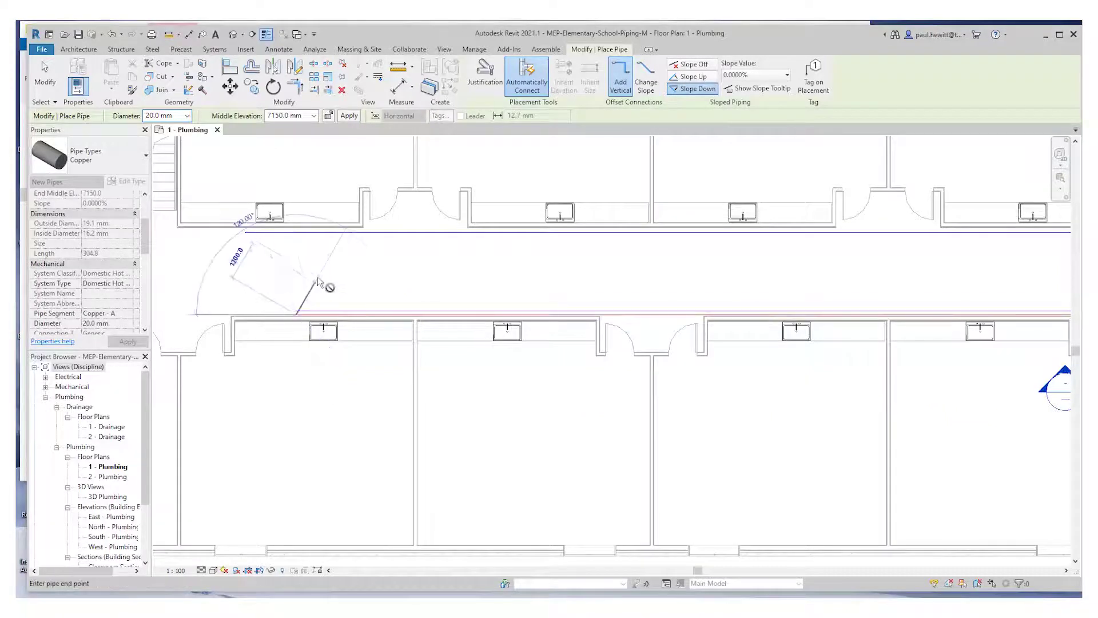
key("Escape")
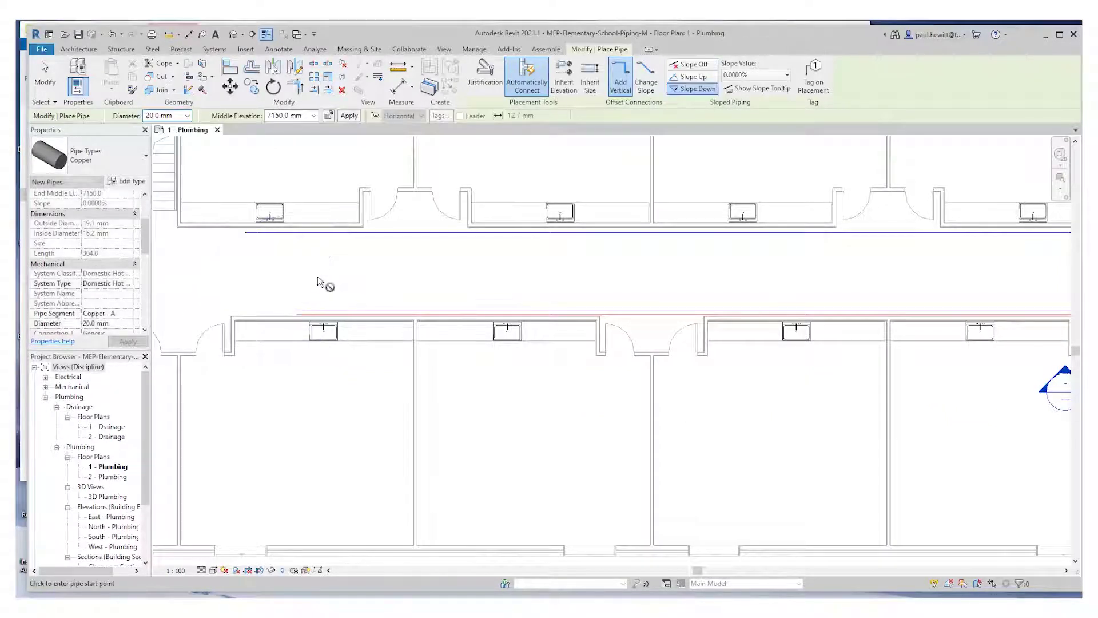
Continue the hot water line from the vertical pipe to the existing pipe end, then cancel drawing
middle_click_drag(1010, 278, 444, 326)
scroll(595, 301, "up", 6)
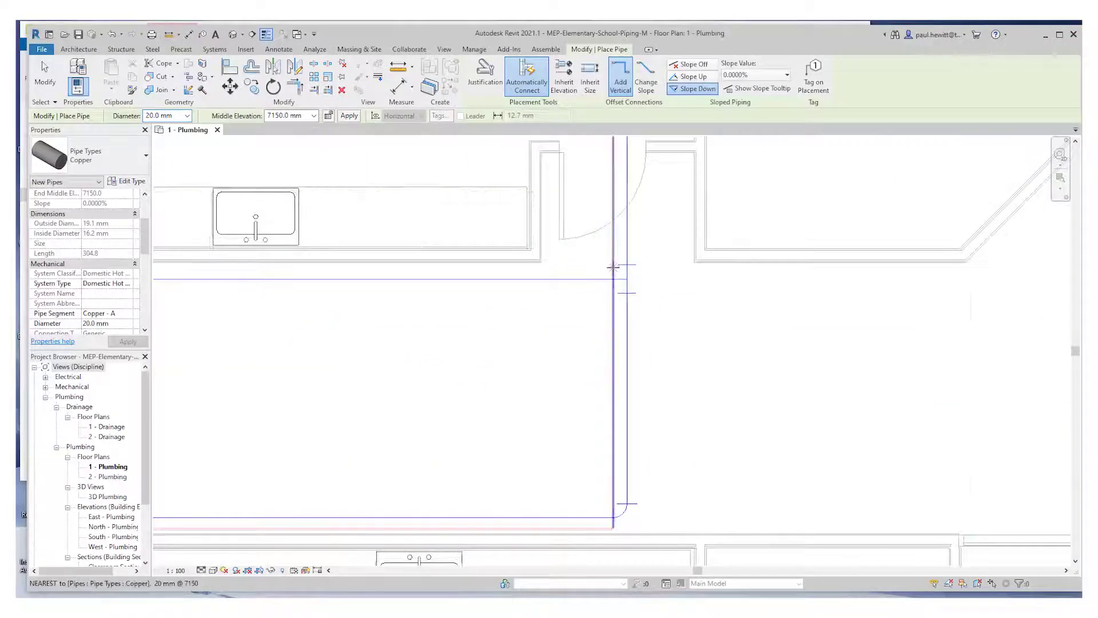
scroll(613, 267, "up", 1)
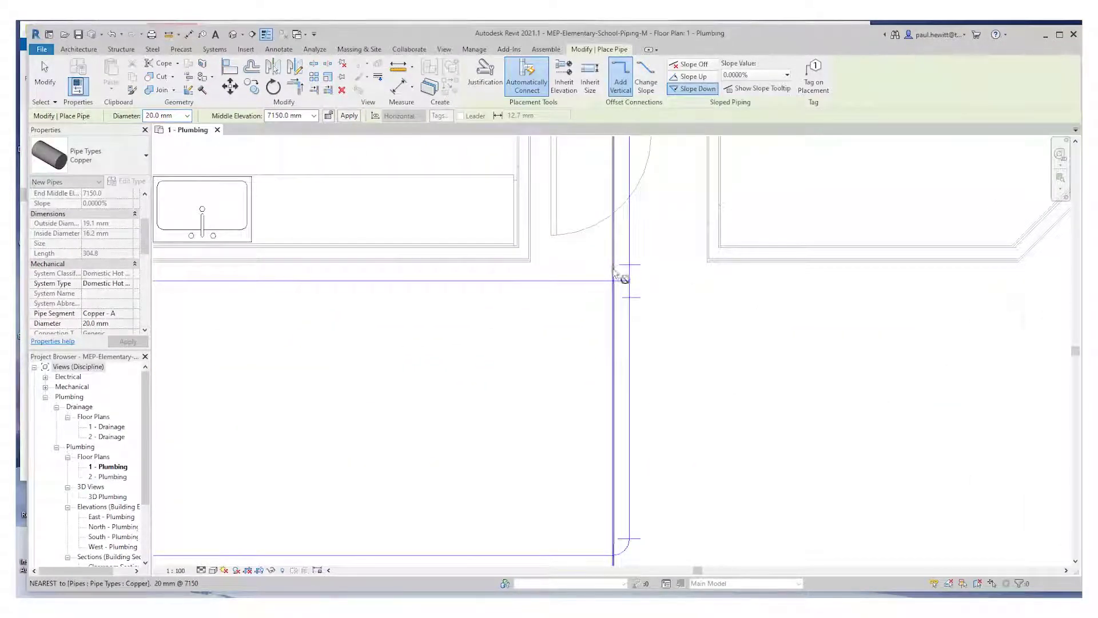
left_click(613, 267)
scroll(419, 273, "down", 3)
scroll(372, 323, "up", 2)
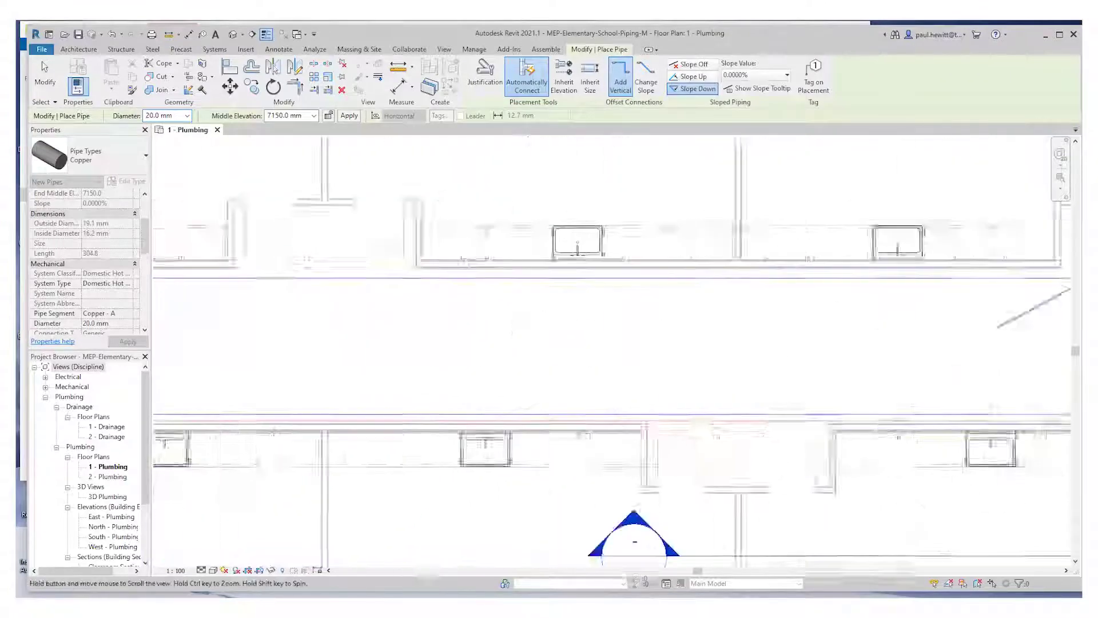
middle_click_drag(378, 321, 463, 321)
scroll(877, 326, "up", 1)
scroll(571, 331, "down", 1)
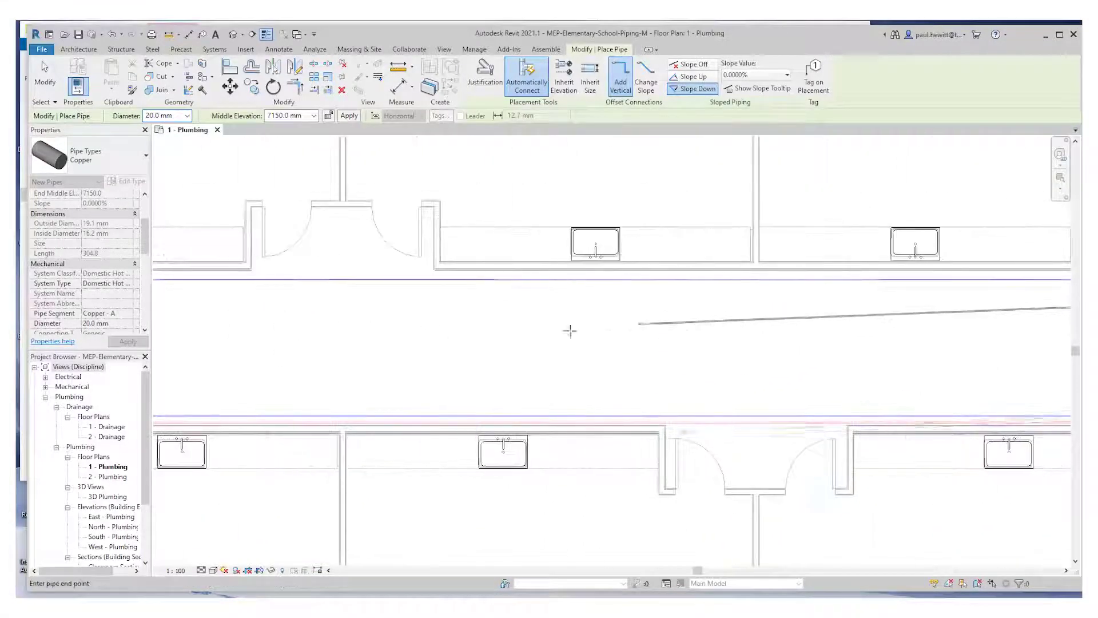
scroll(426, 304, "down", 1)
scroll(277, 287, "up", 1)
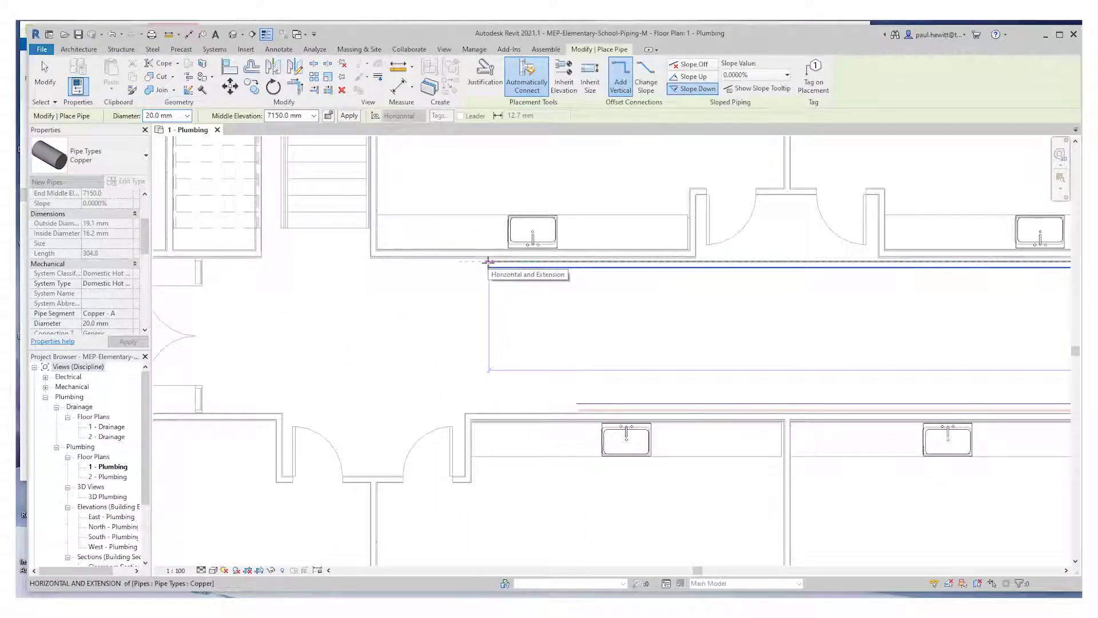
left_click(488, 261)
scroll(626, 319, "down", 3)
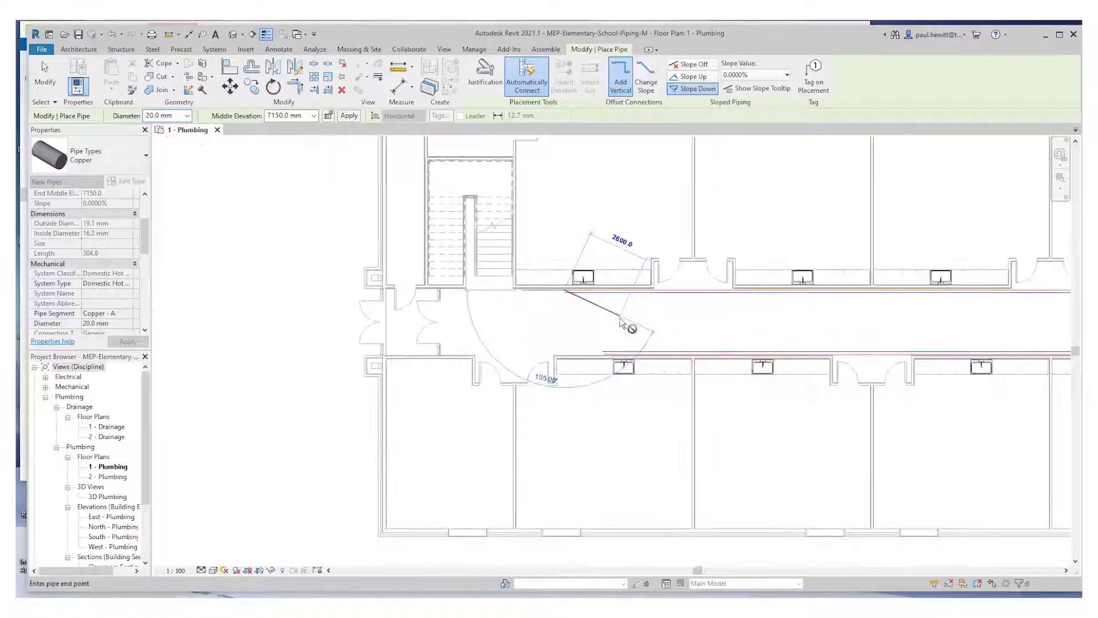
scroll(623, 324, "up", 4)
key("Escape")
Look over the classroom corridors and open the 2 - Plumbing floor plan
mouse_move(895, 360)
middle_mouse_down()
mouse_move(659, 375)
mouse_move(437, 368)
middle_mouse_up()
middle_click_drag(1025, 363, 425, 403)
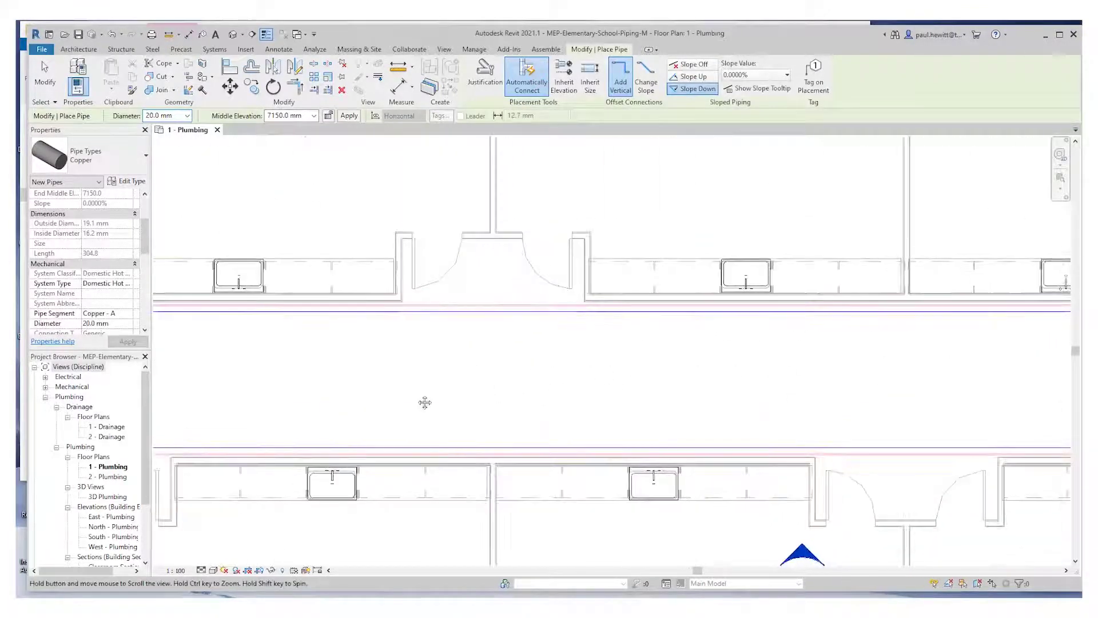
double_click(118, 477)
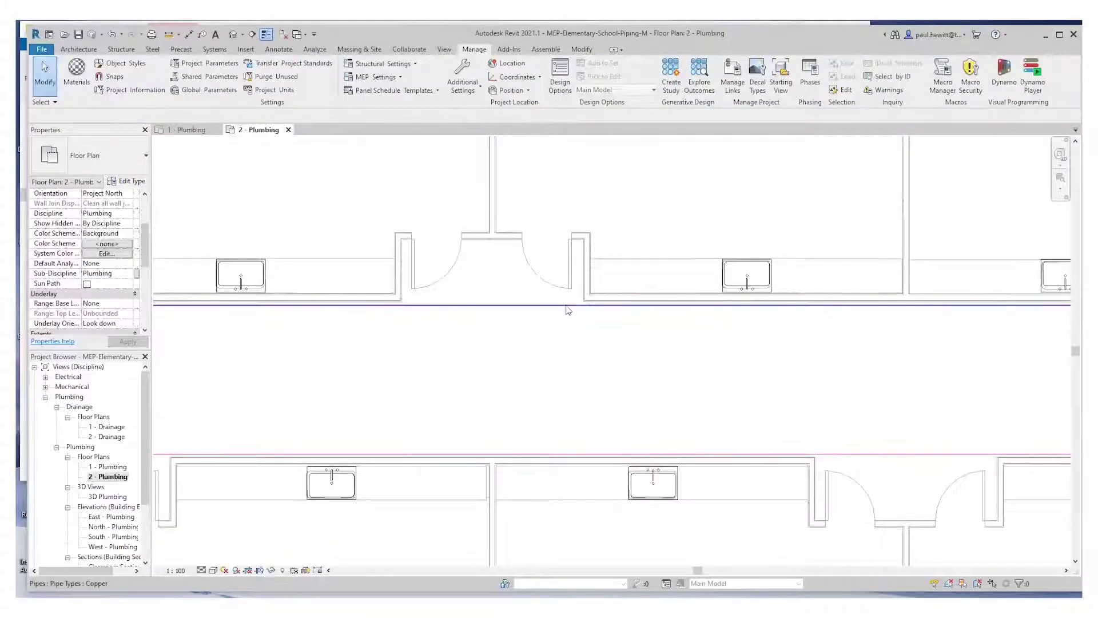
Pan and zoom around the 2 - Plumbing plan to inspect the washroom and classroom areas
scroll(944, 355, "down", 2)
middle_click_drag(858, 361, 491, 417)
scroll(626, 398, "up", 3)
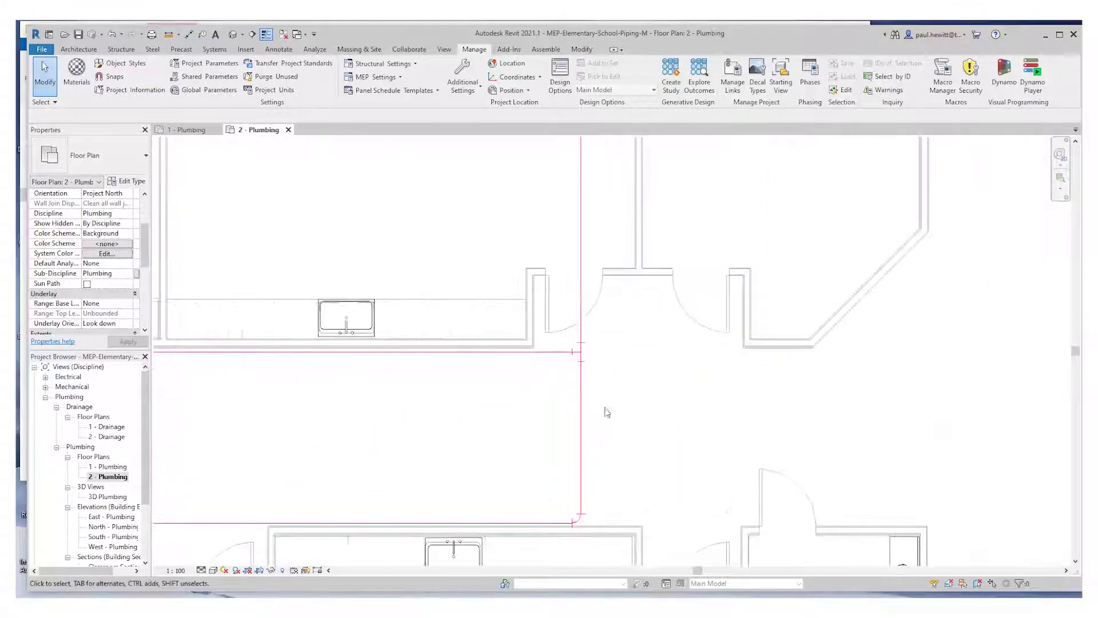
scroll(645, 197, "down", 3)
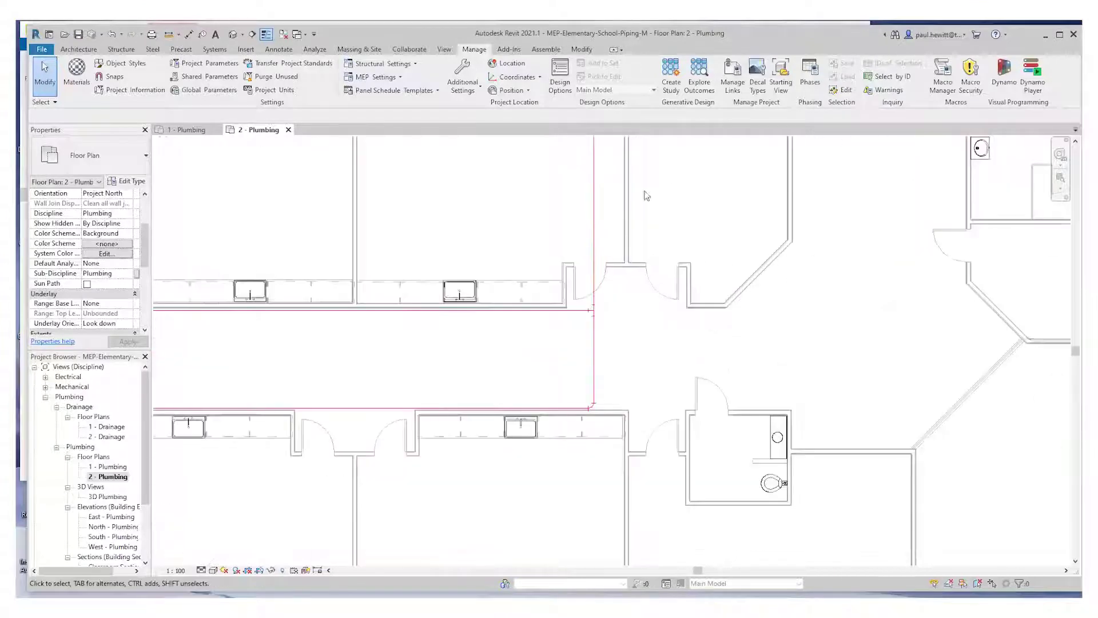
scroll(645, 196, "up", 2)
middle_click_drag(645, 197, 629, 227)
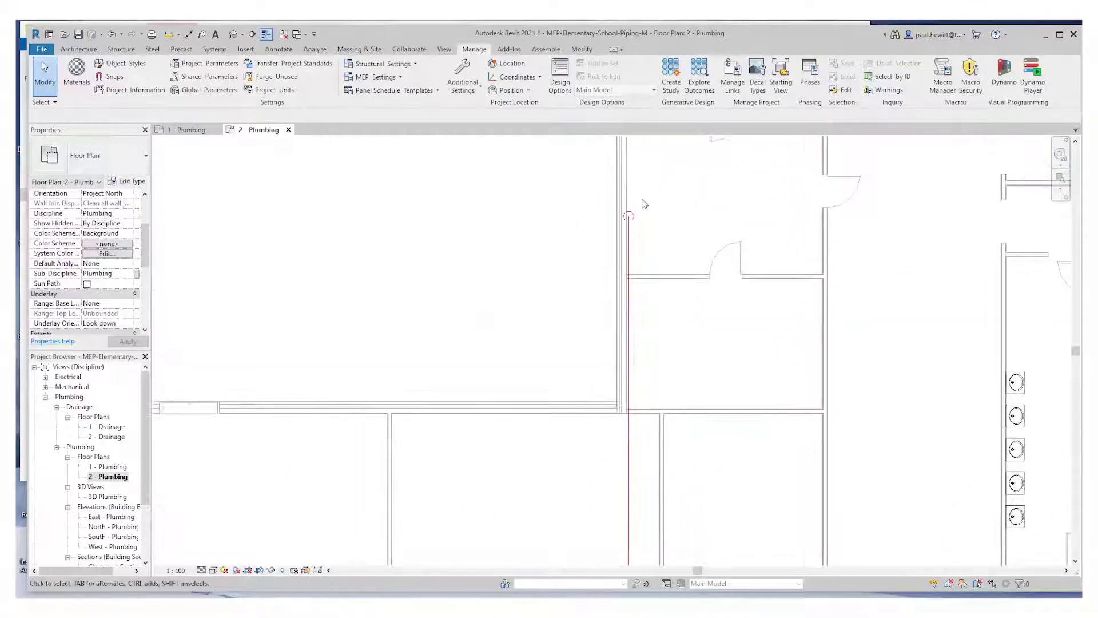
scroll(629, 227, "up", 3)
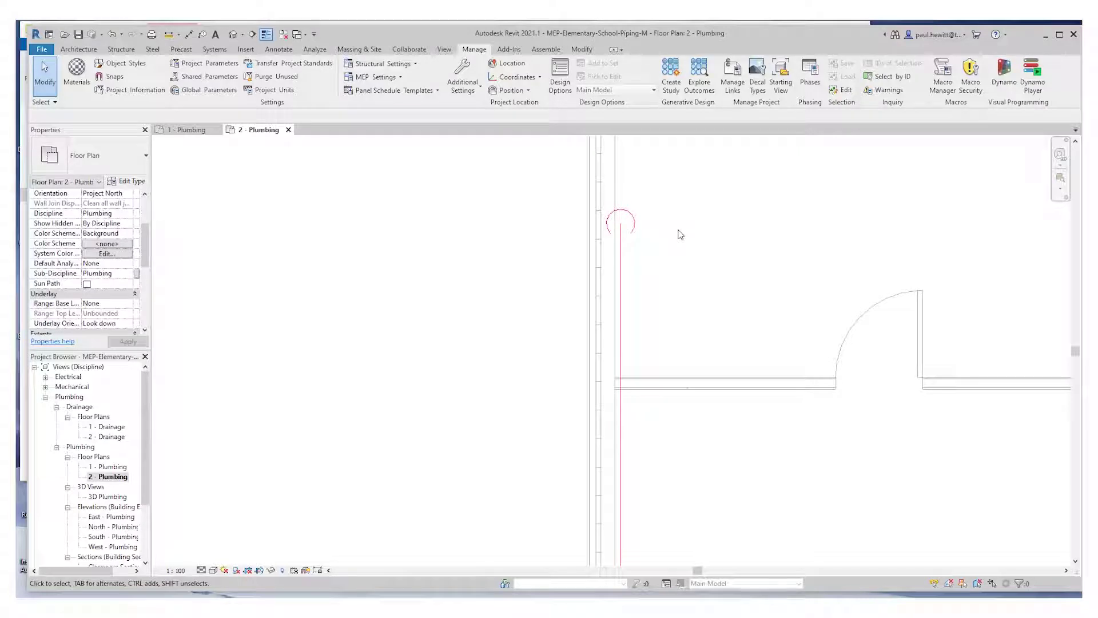
scroll(708, 257, "down", 2)
scroll(839, 231, "down", 4)
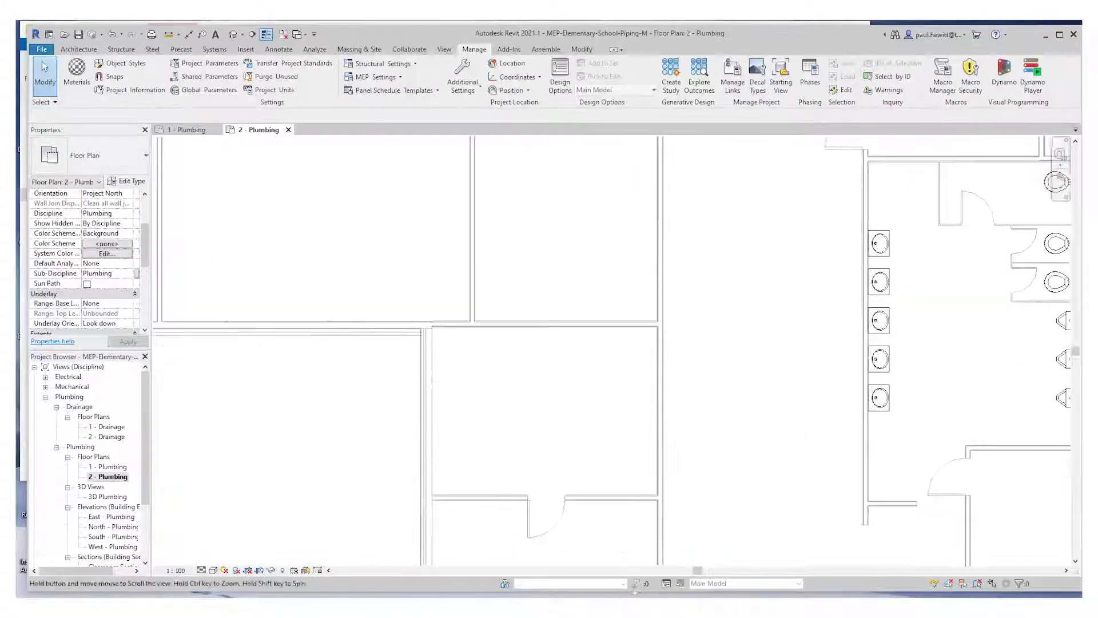
middle_click_drag(792, 474, 683, 290)
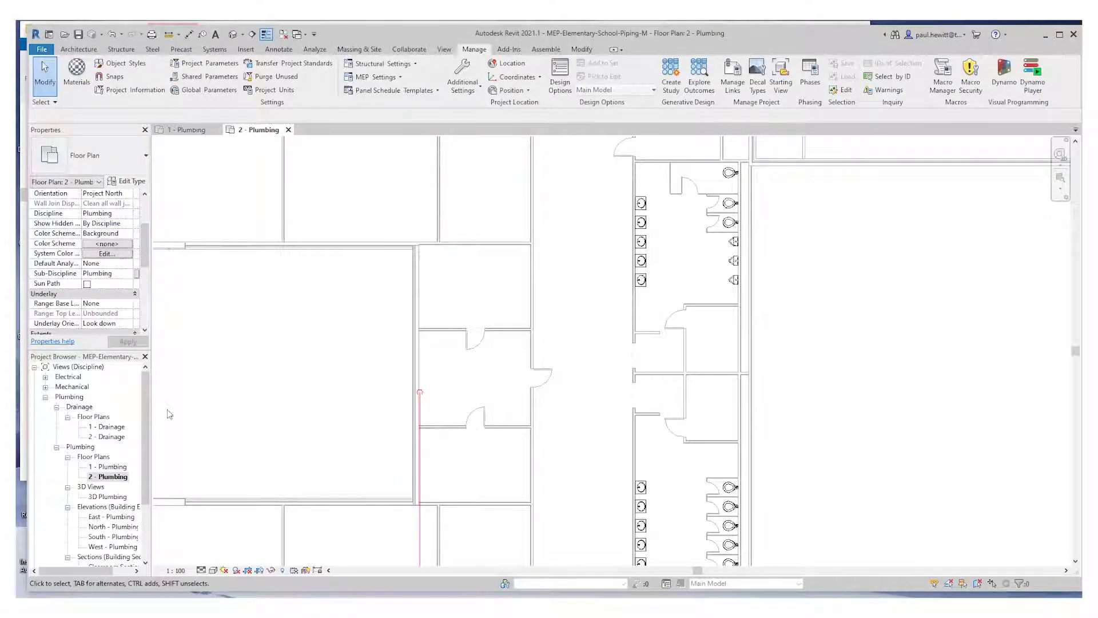
scroll(150, 473, "down", 3)
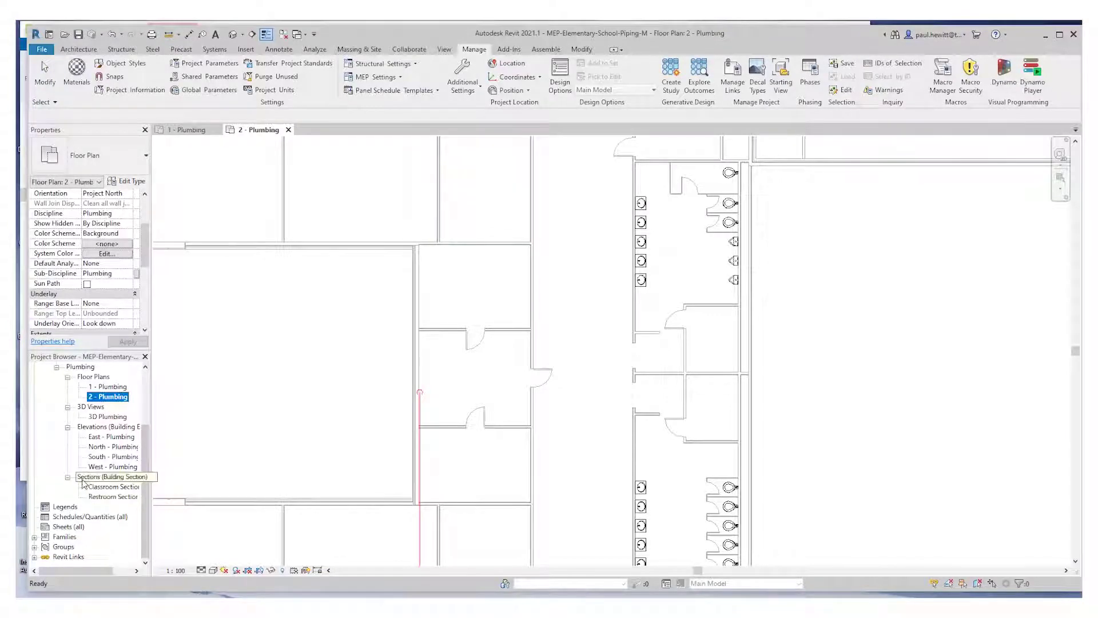
Open the Restroom Section and start a new pipe from the Level 1 floor drain
double_click(112, 497)
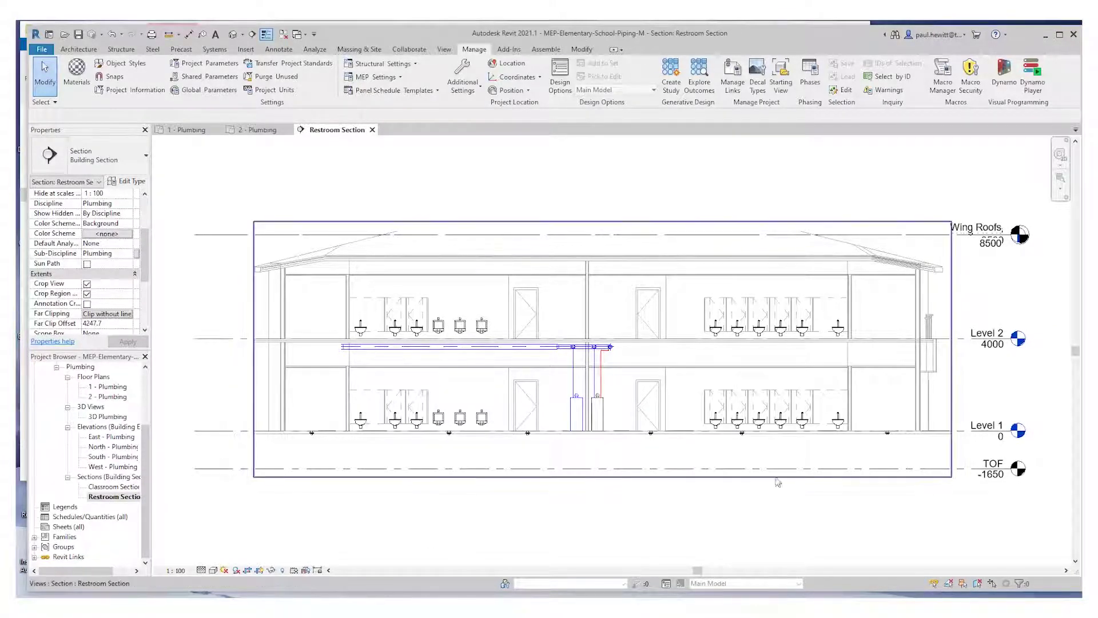
scroll(875, 420, "up", 3)
left_click(864, 418)
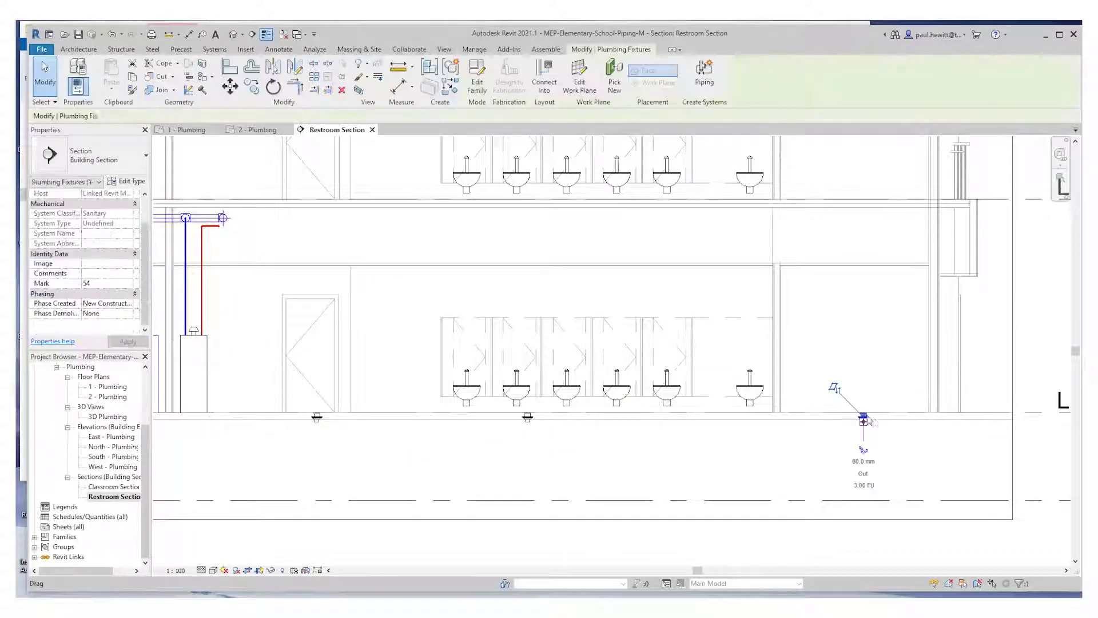
left_click(864, 451)
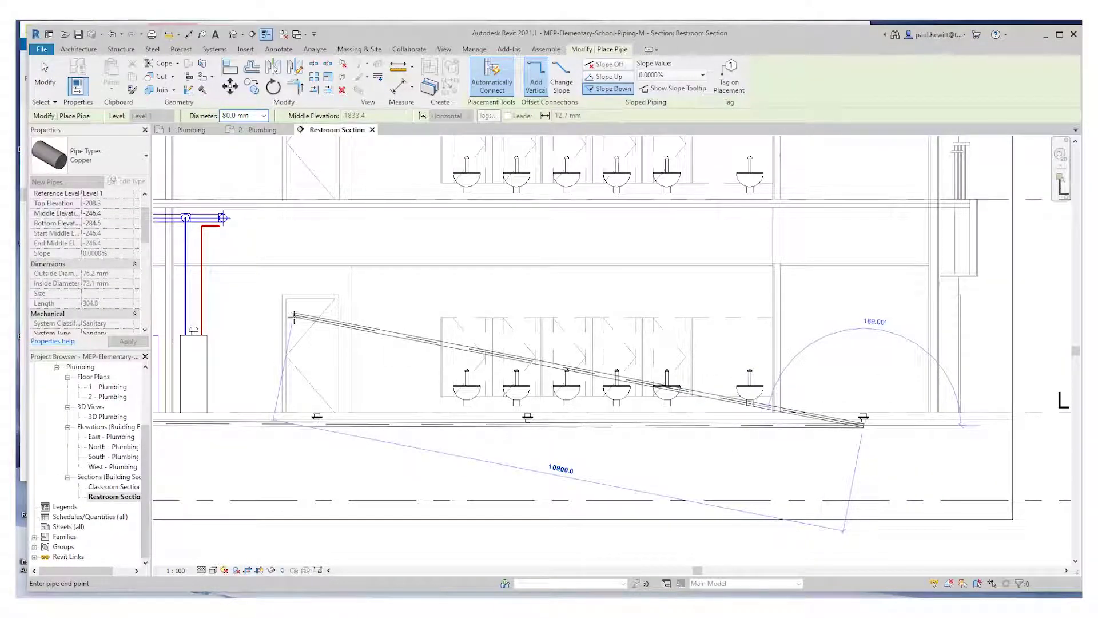
Set the pipe to Standard type, sloping down at 1%, and place it below the drain
left_click(122, 153)
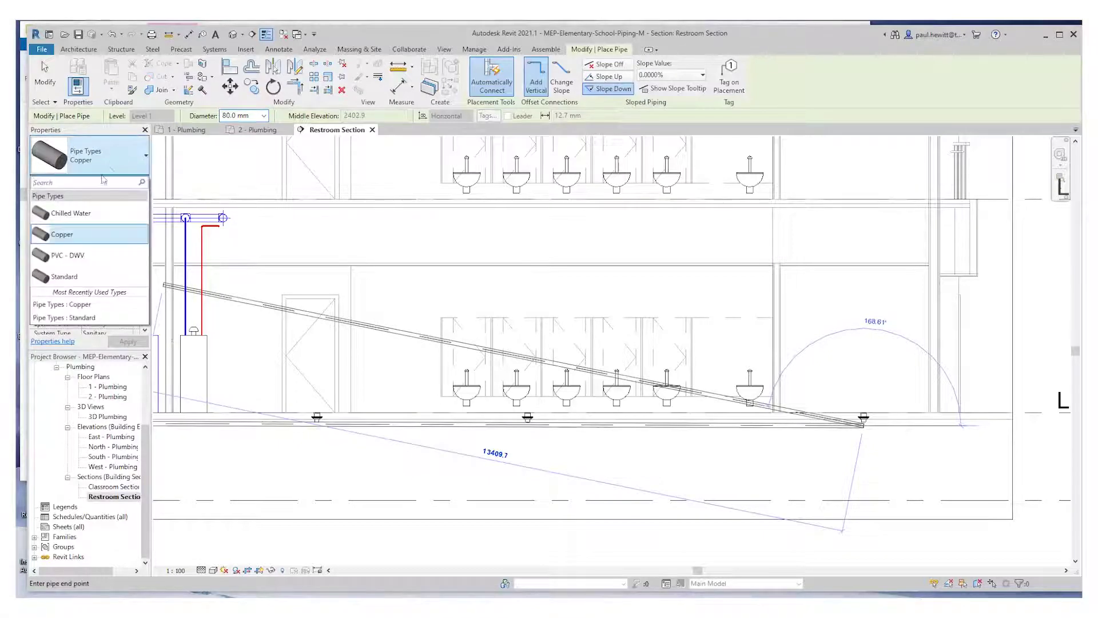
left_click(64, 276)
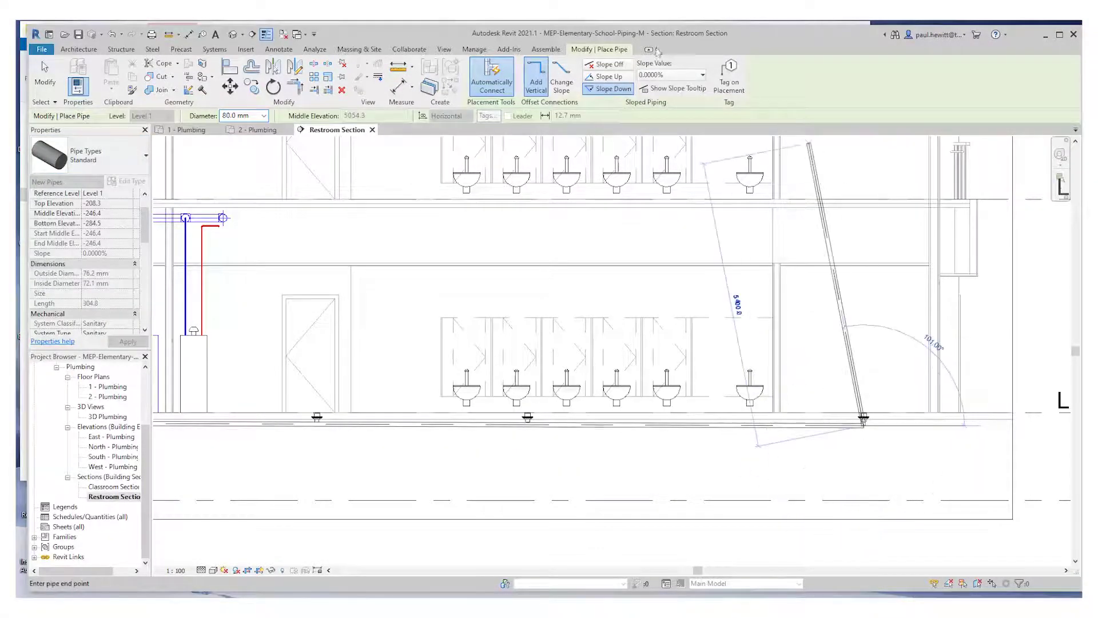
left_click(628, 92)
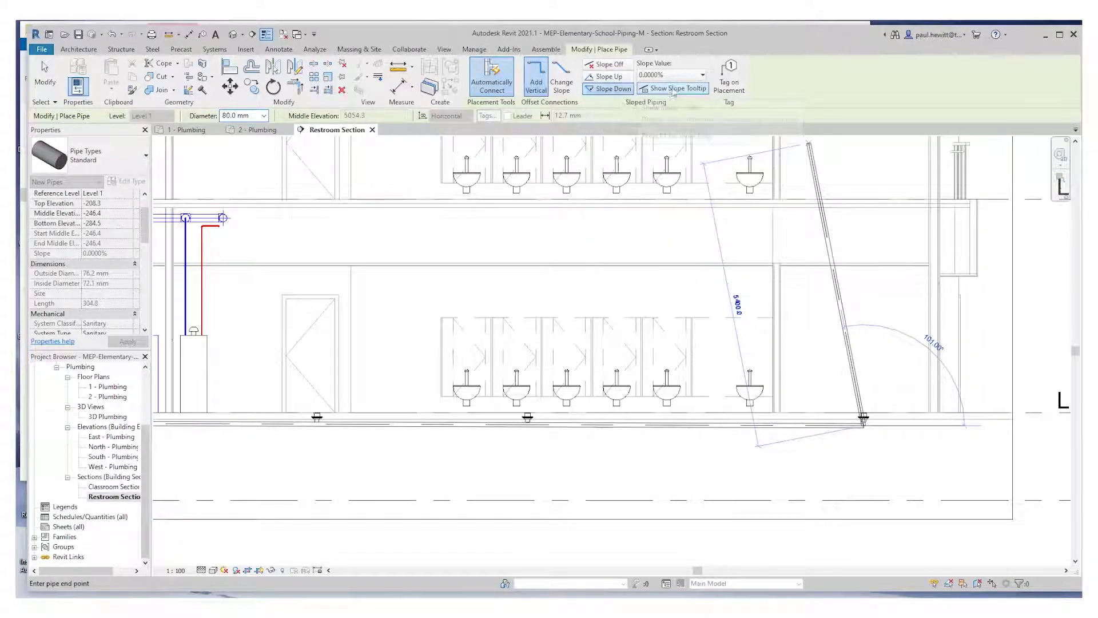
left_click(701, 75)
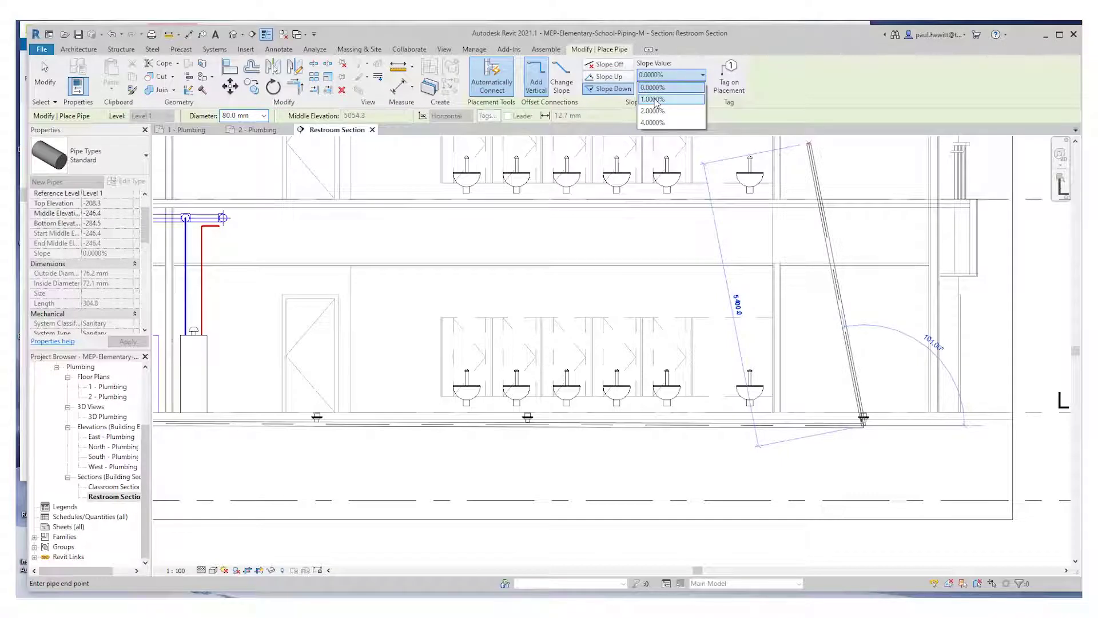
left_click(655, 100)
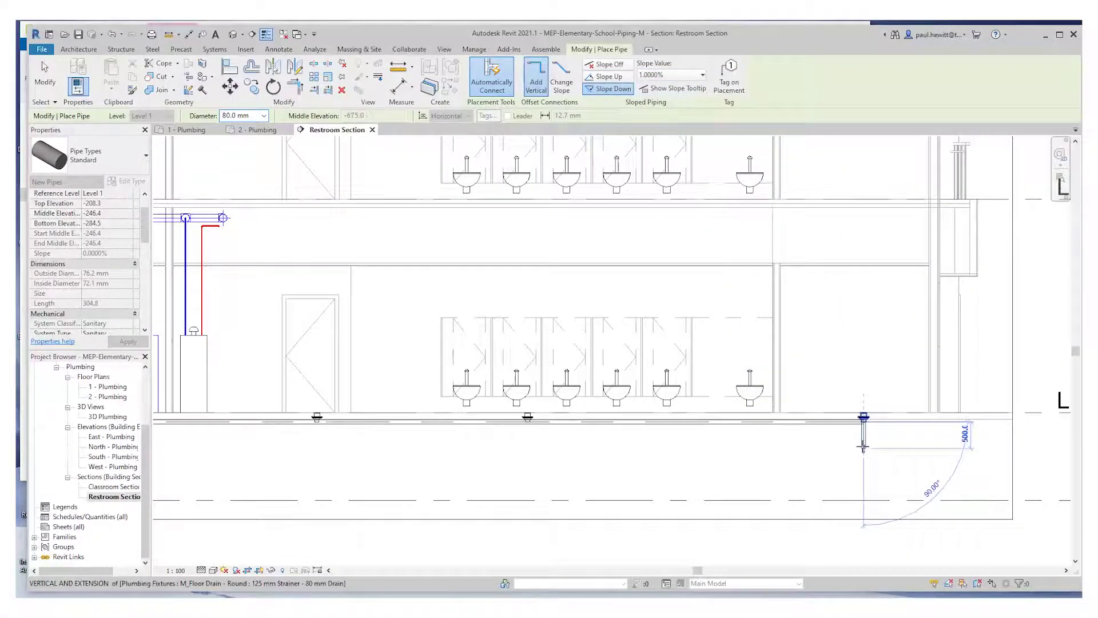
left_click(863, 449)
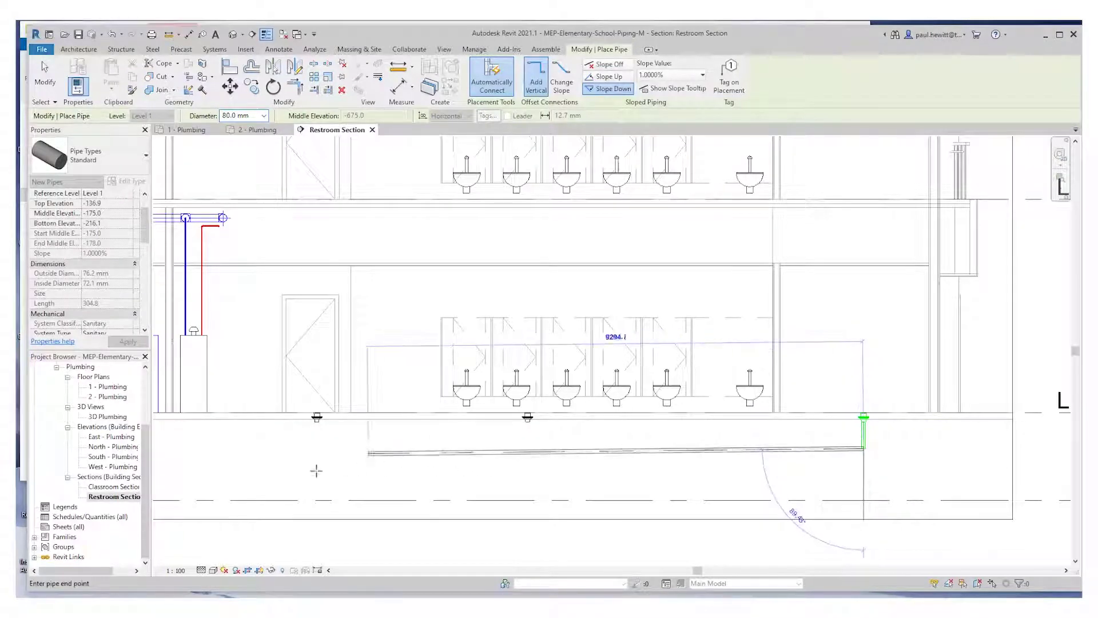
Run the sloped 80 mm sanitary main leftward beneath Level 1 and finish it
middle_click_drag(317, 470, 980, 469)
scroll(987, 466, "down", 3)
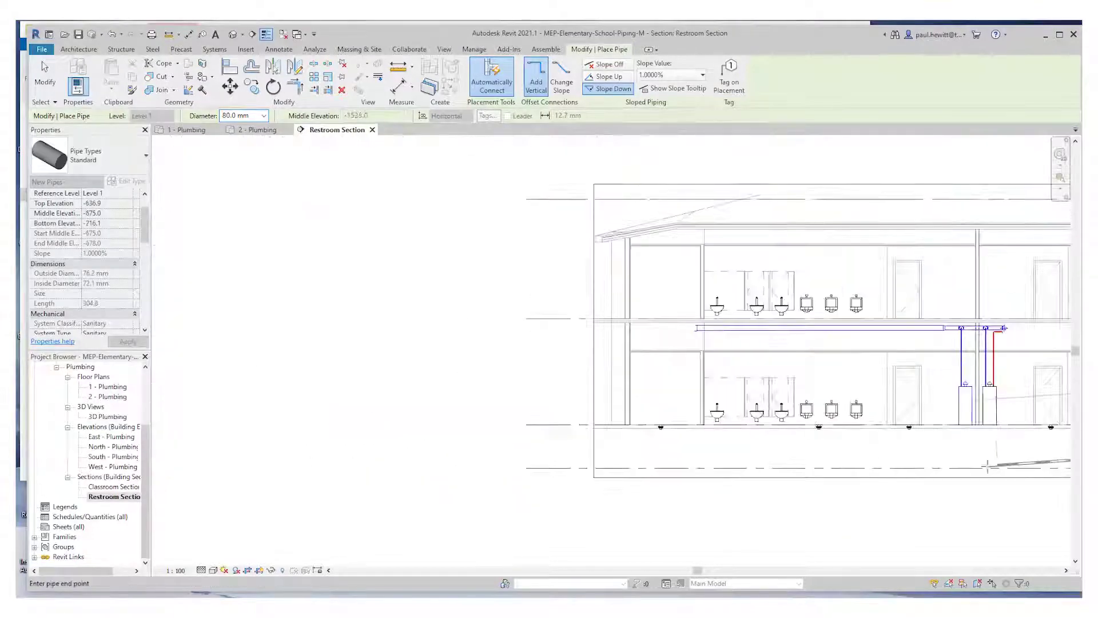
middle_click_drag(745, 474, 541, 492)
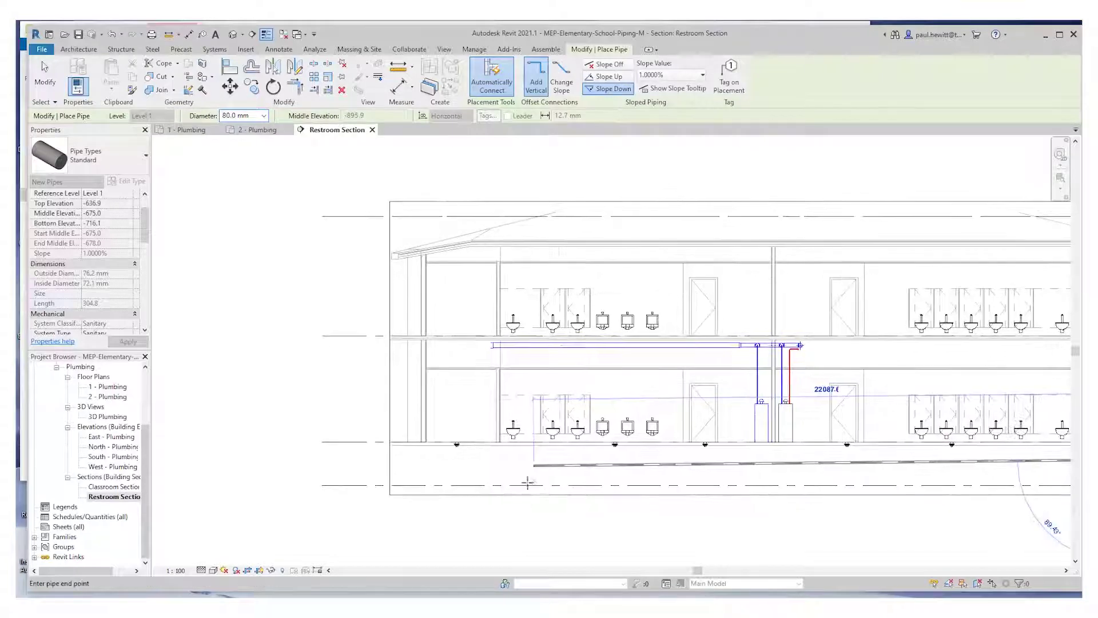
left_click(441, 475)
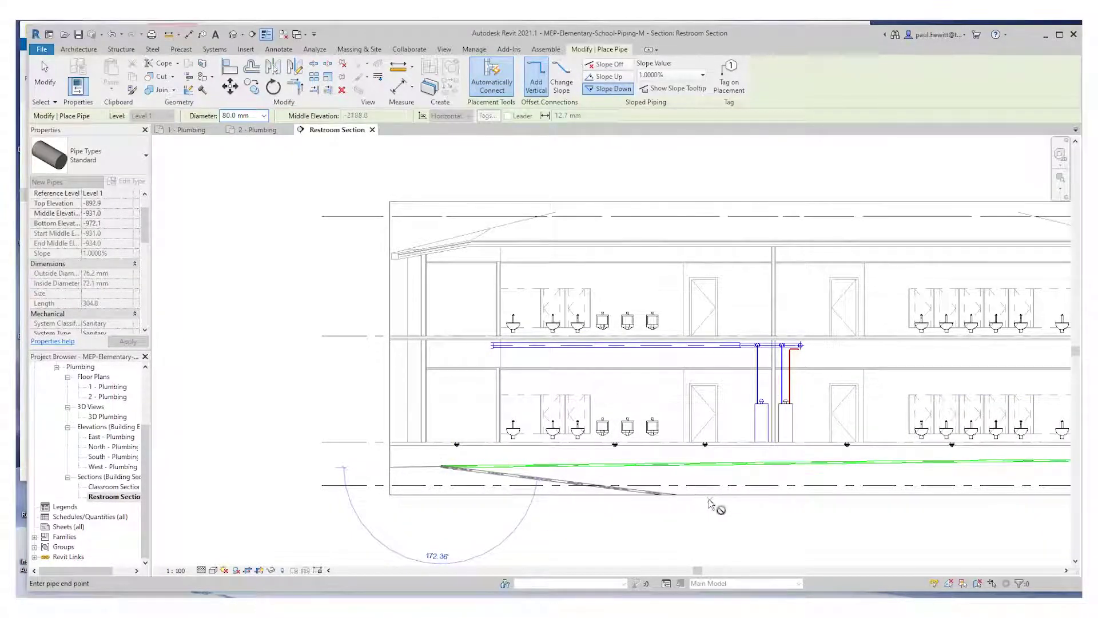
middle_click_drag(922, 509, 732, 492)
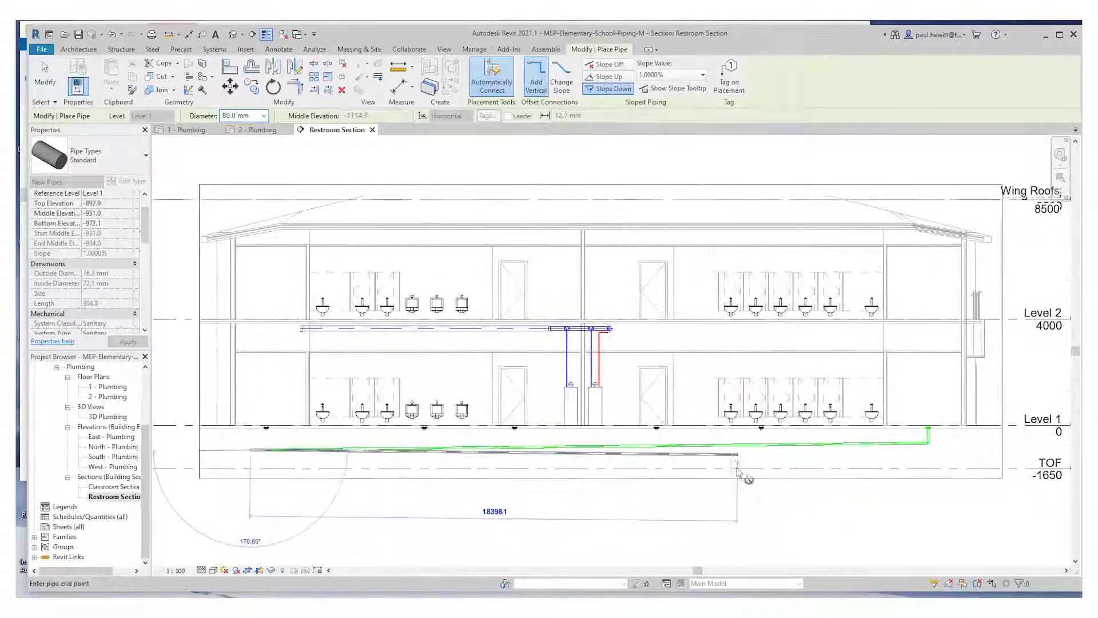
key("Escape")
scroll(731, 493, "up", 5)
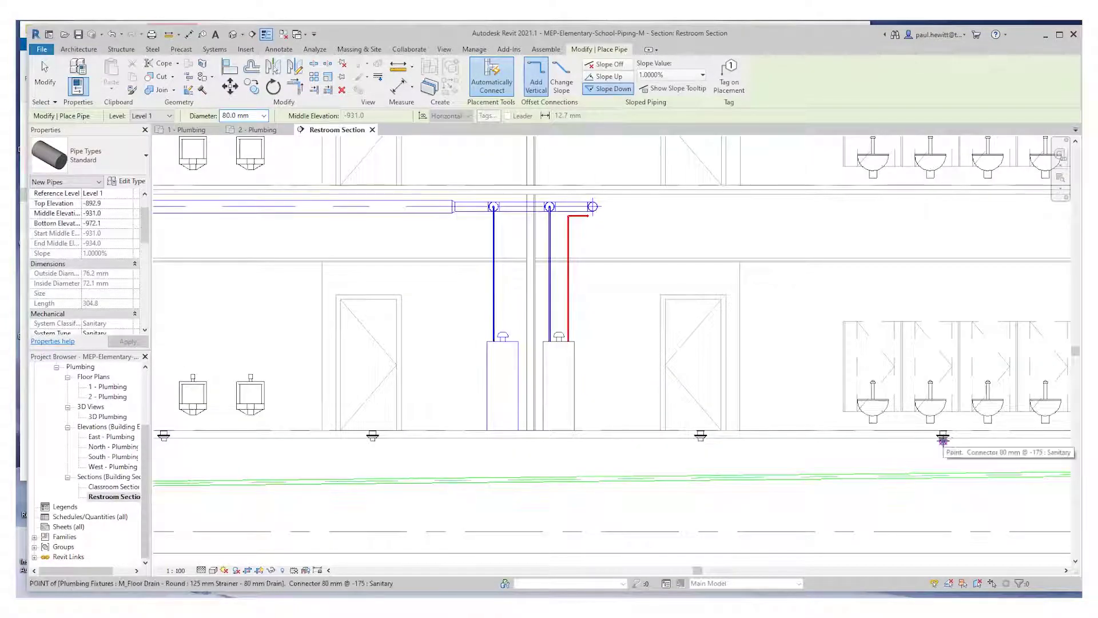
Drop a vertical pipe from each of the five remaining floor drains into the main
left_click(944, 436)
left_click(943, 475)
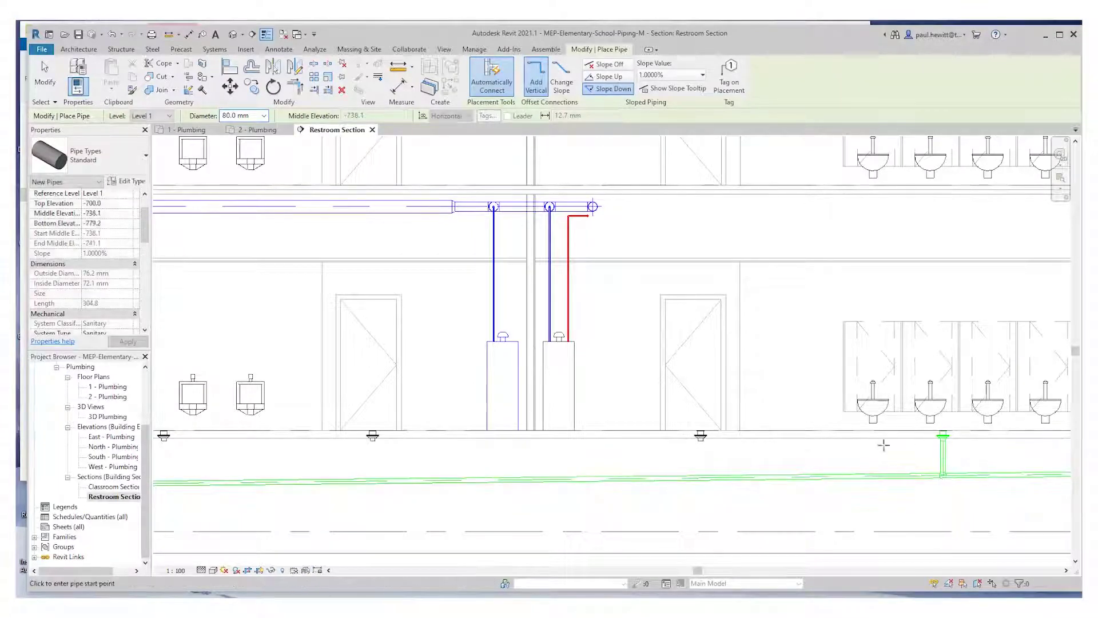
left_click(700, 439)
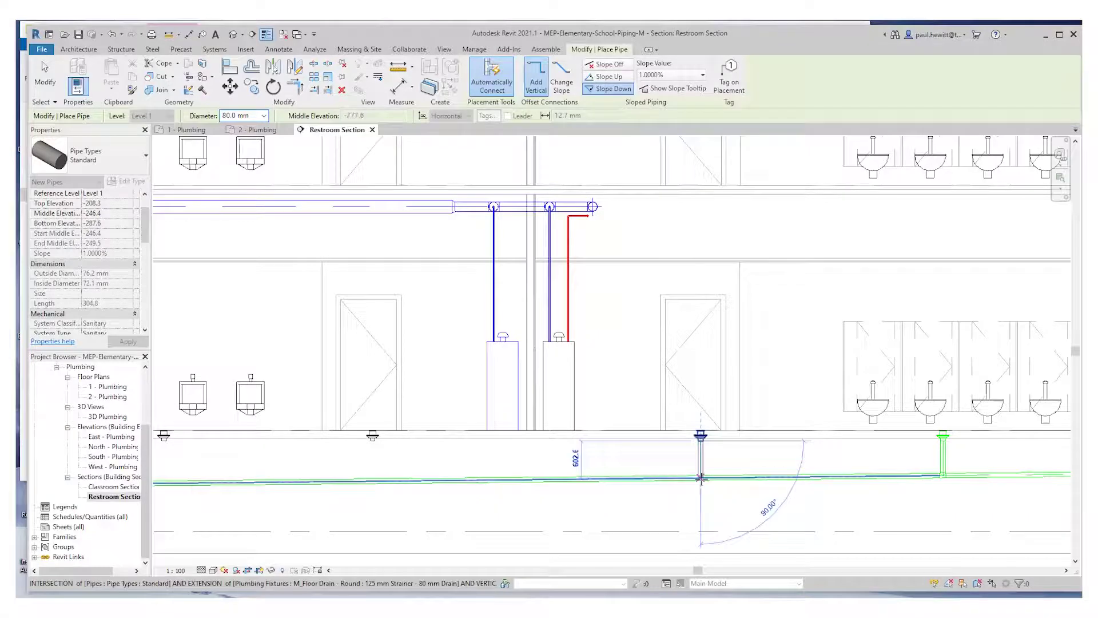
left_click(701, 477)
middle_click_drag(443, 468, 743, 437)
left_click(671, 408)
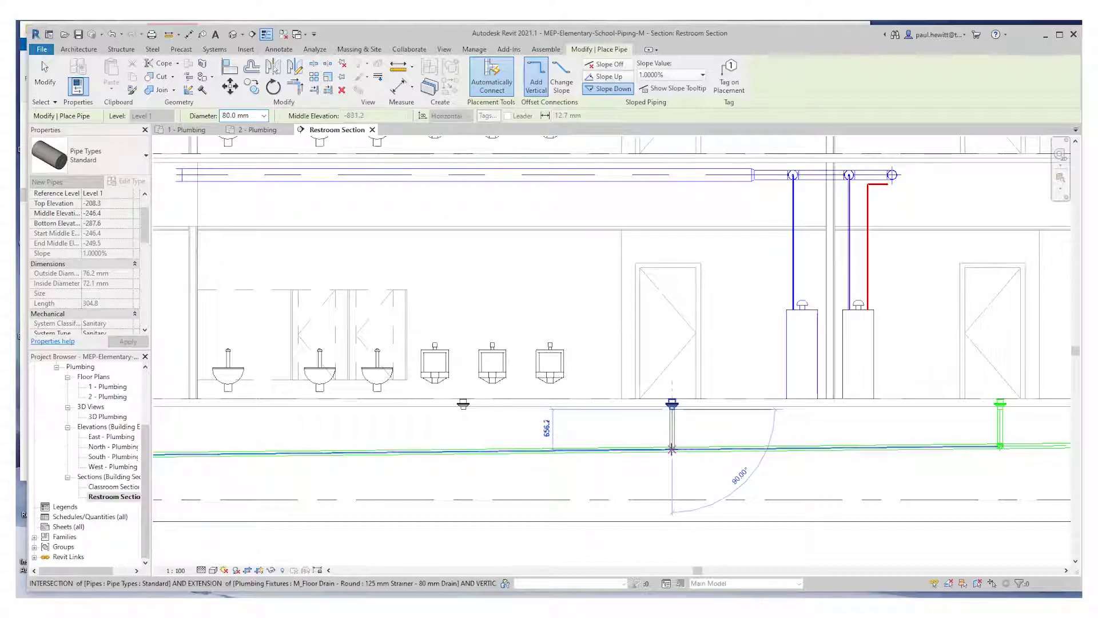
left_click(672, 451)
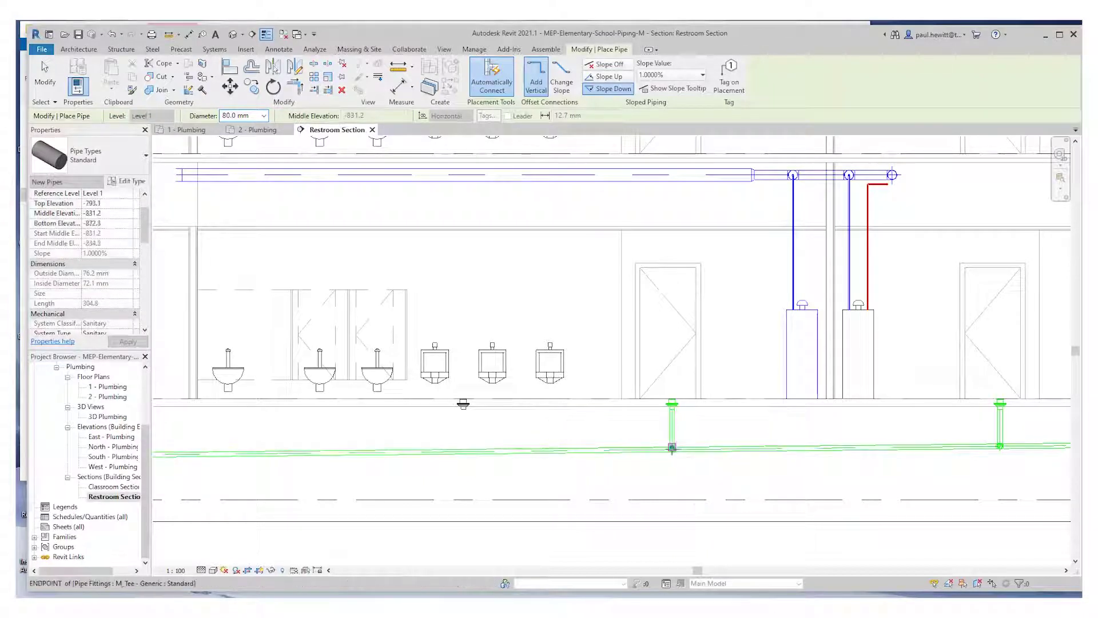
left_click(464, 407)
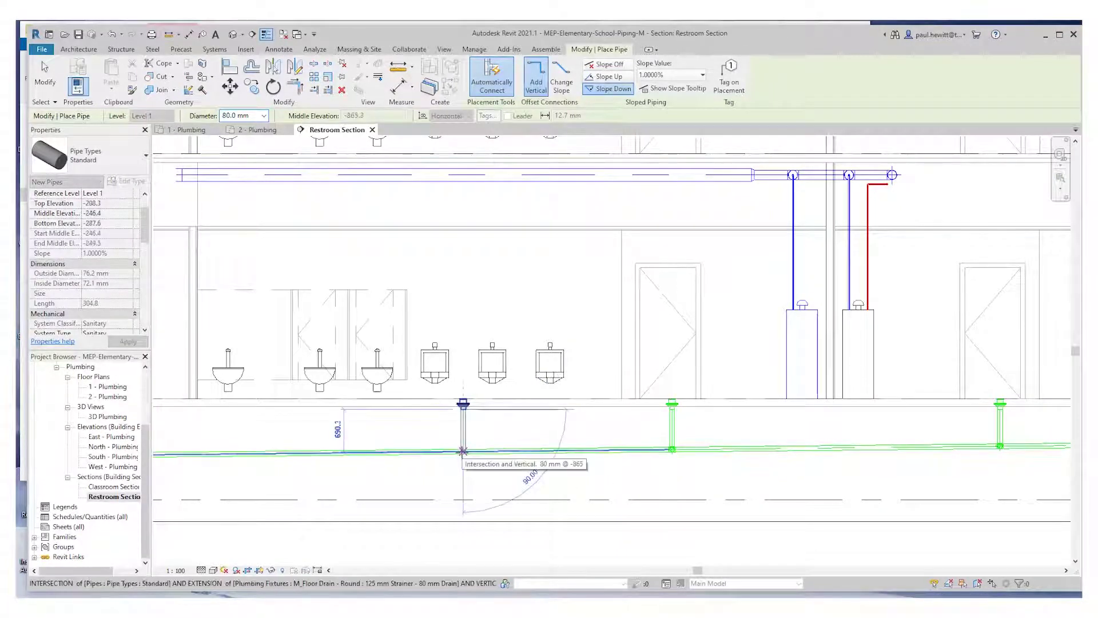
left_click(464, 450)
middle_click_drag(470, 476, 725, 473)
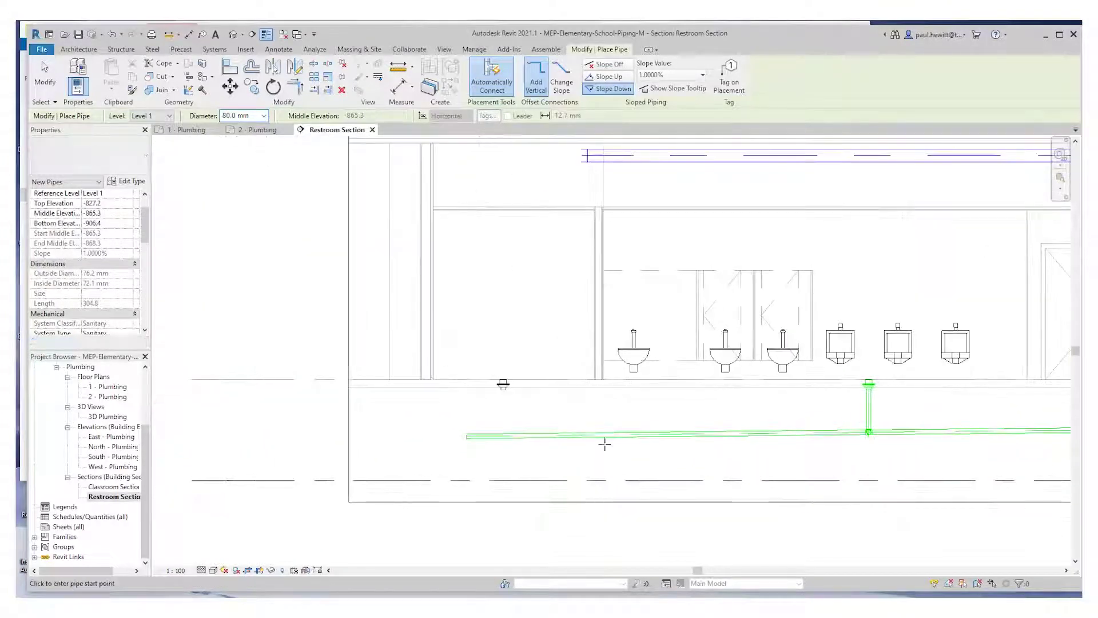
left_click(502, 388)
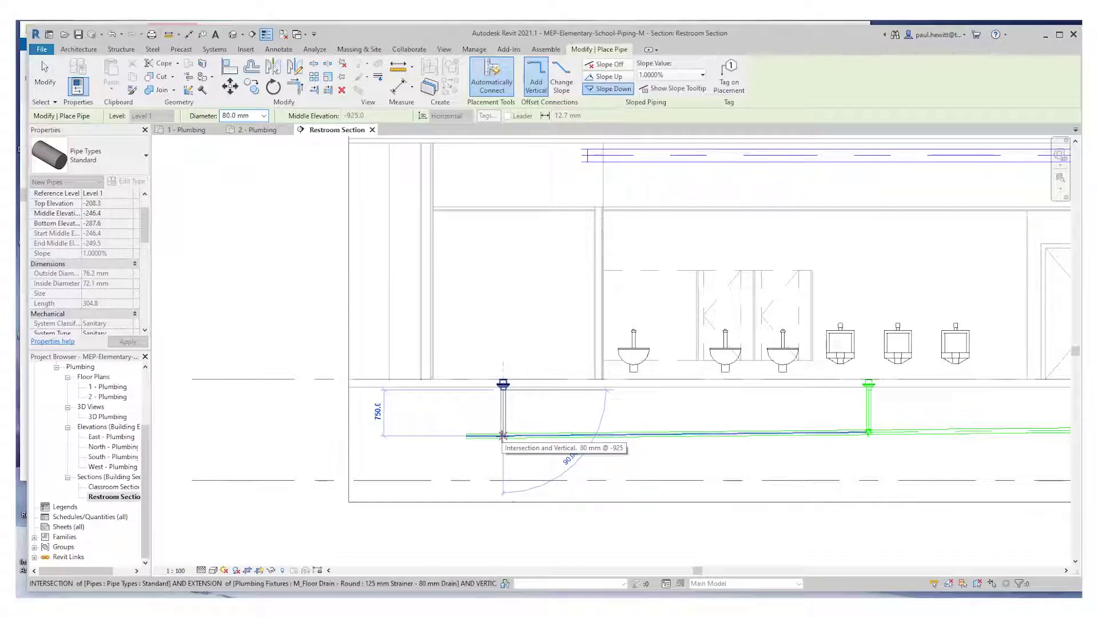
left_click(503, 436)
Stop placing pipes and center the whole building section in view
scroll(675, 435, "down", 3)
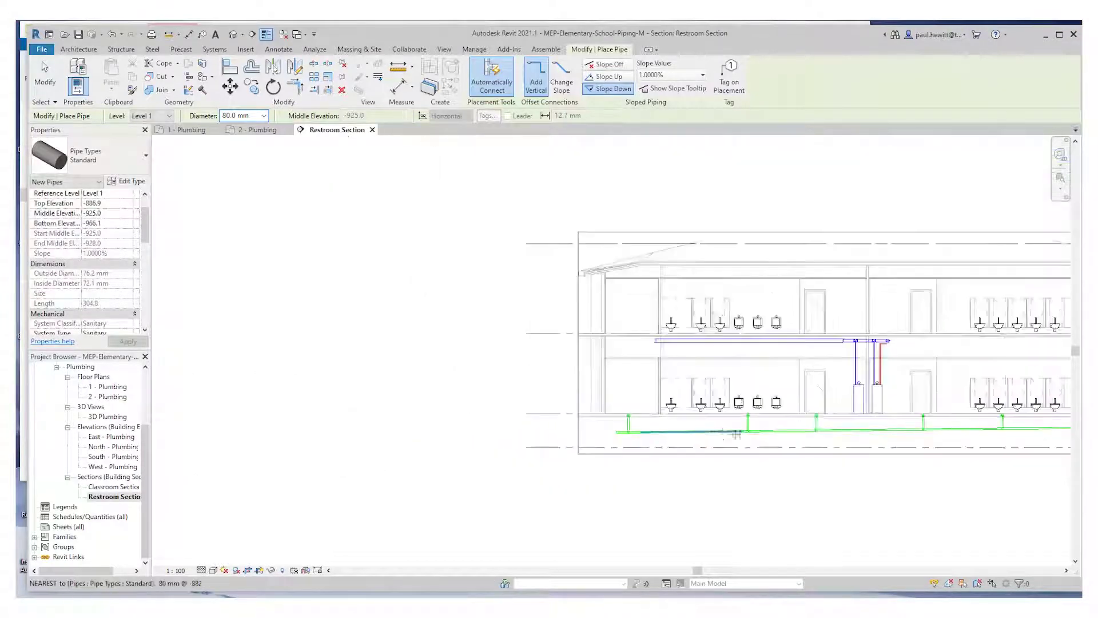
scroll(735, 435, "down", 1)
left_click(45, 77)
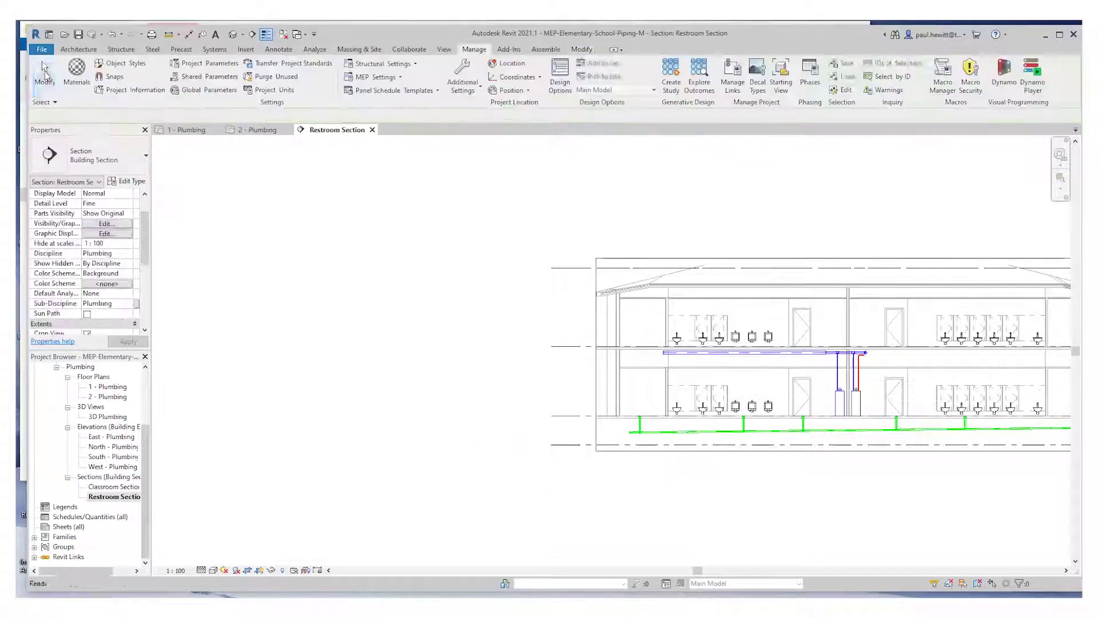
scroll(858, 475, "down", 2)
middle_click_drag(857, 476, 662, 475)
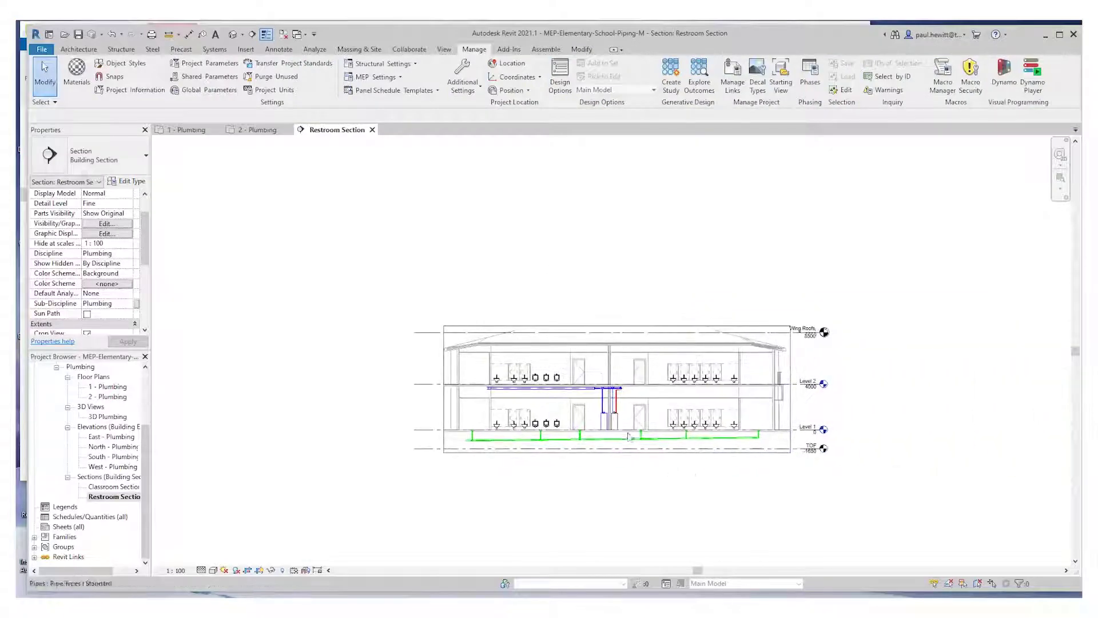
scroll(629, 428, "up", 4)
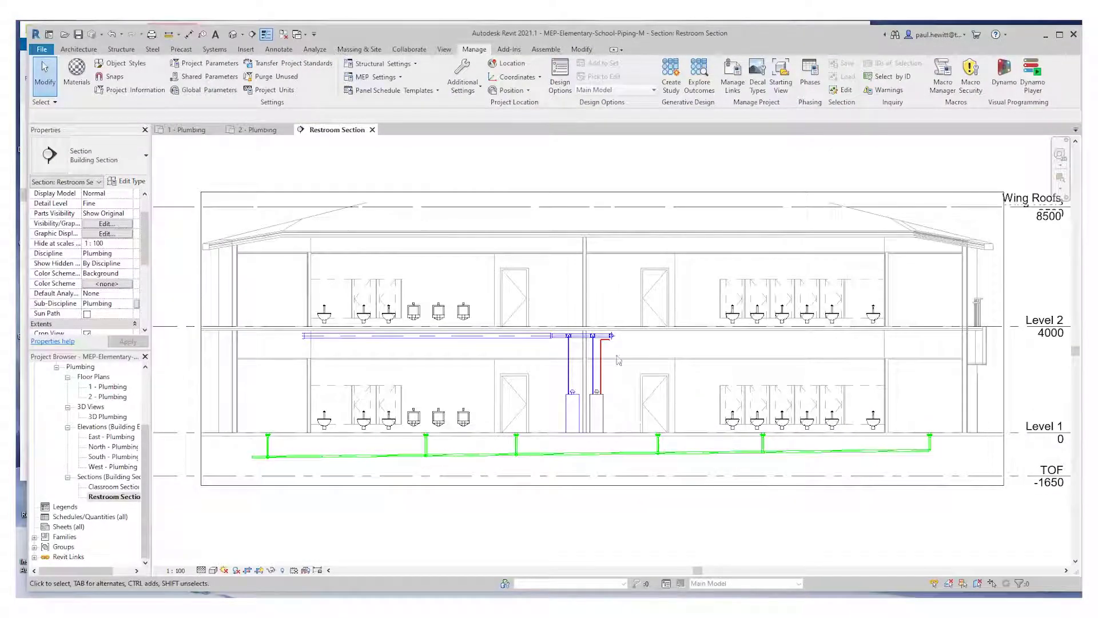